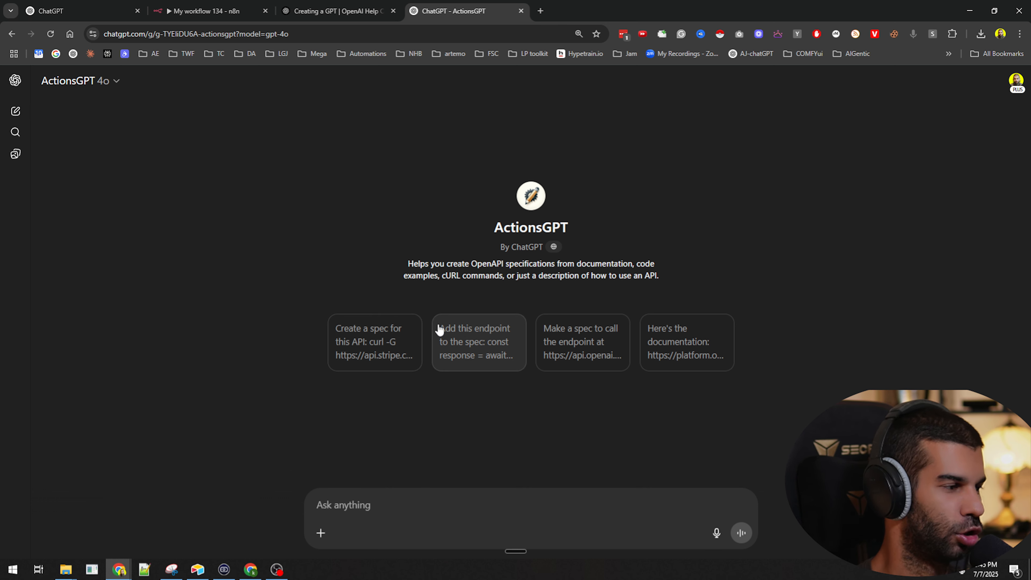
# Ask ActionsGPT for a schema that lets a custom GPT send data to my webhook, then view the n8n Webhook node
pyautogui.click(337, 4)
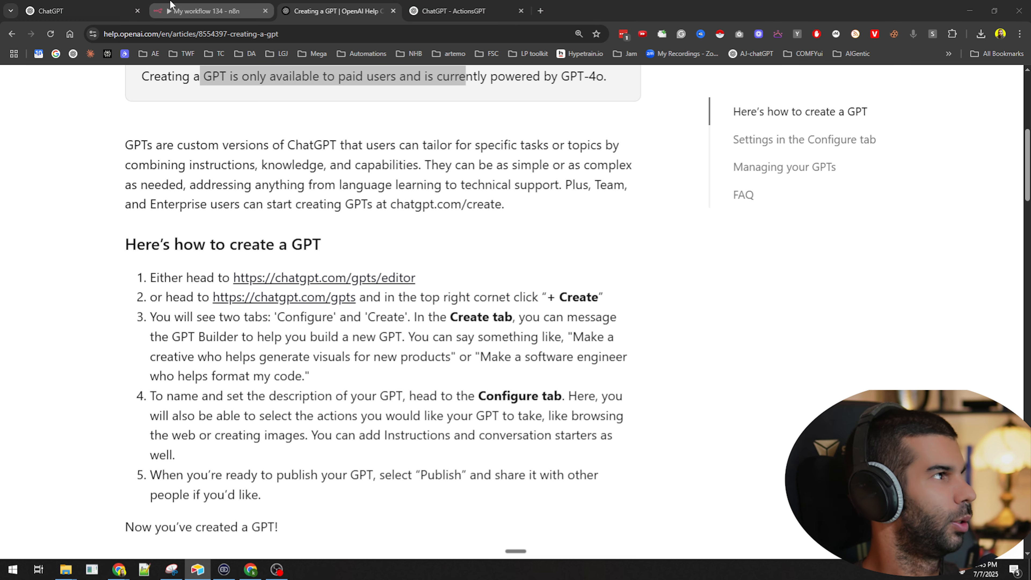
pyautogui.click(482, 7)
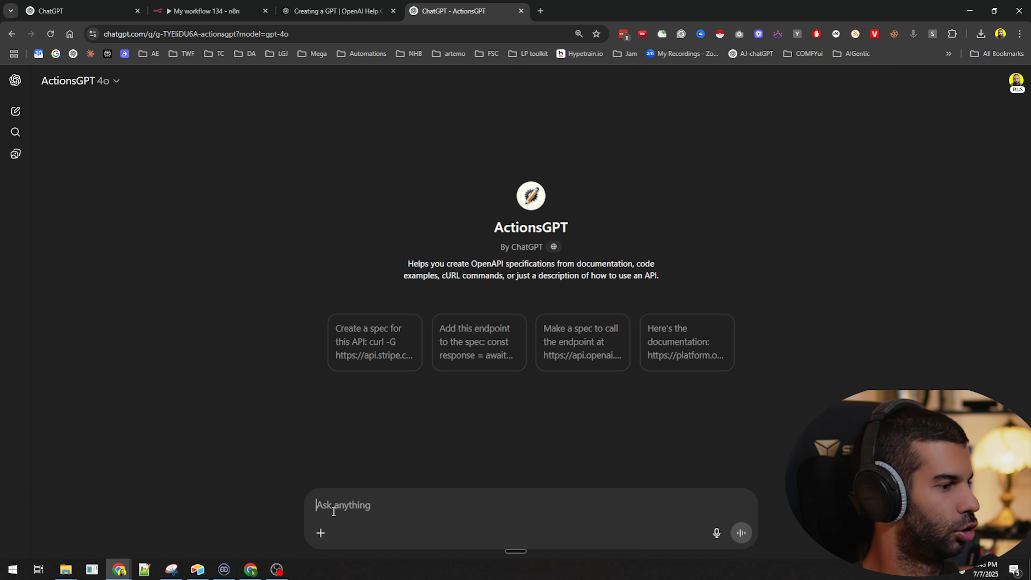
pyautogui.write('give me the openAPI 3.1.0 schema in JSON so that I can give i')
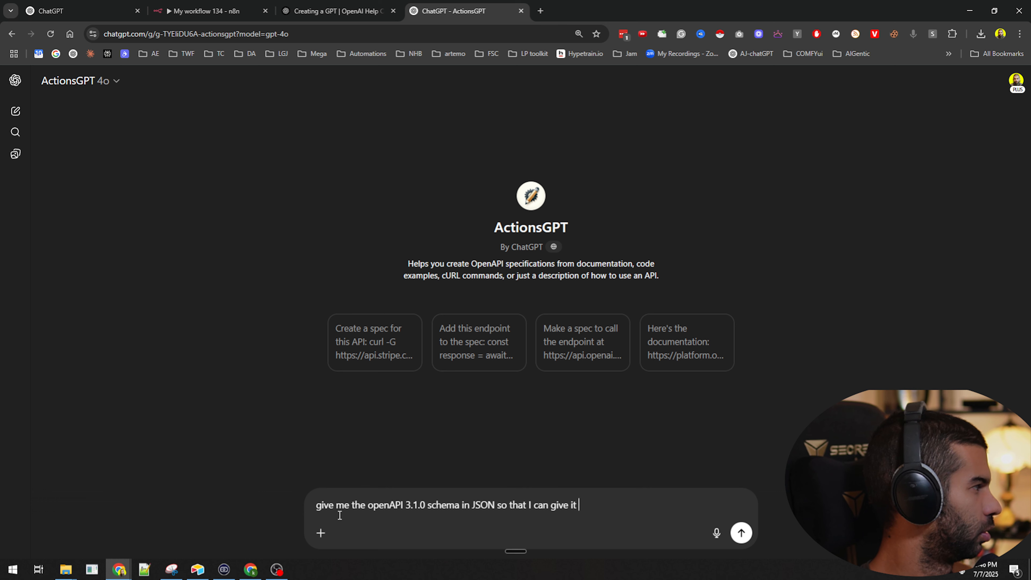
pyautogui.write('to a custom GPT and it wil')
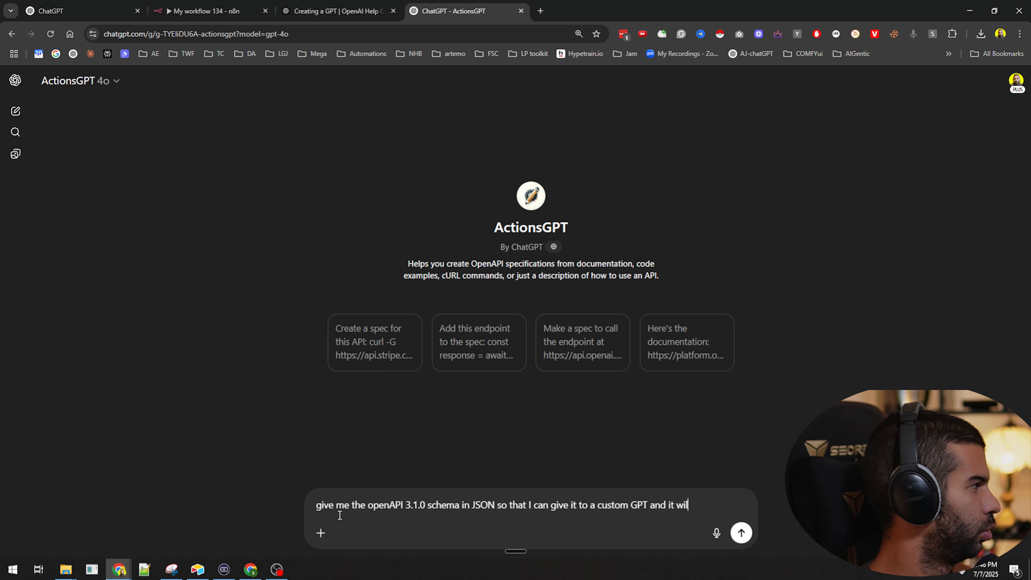
pyautogui.write('l send data to my ')
pyautogui.write('webhook.')
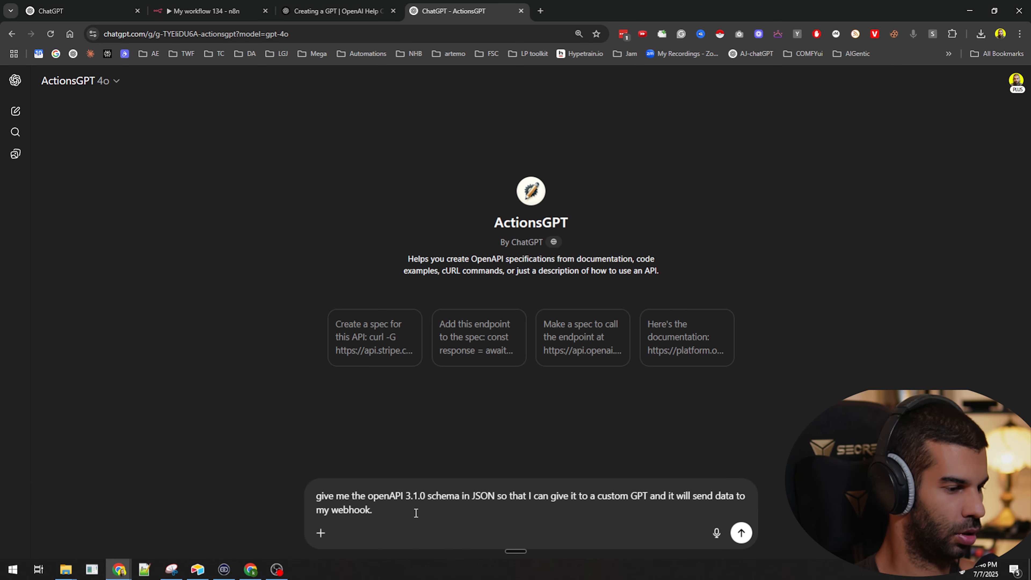
pyautogui.hotkey('shift', 'Return')
pyautogui.hotkey('shift', 'Return')
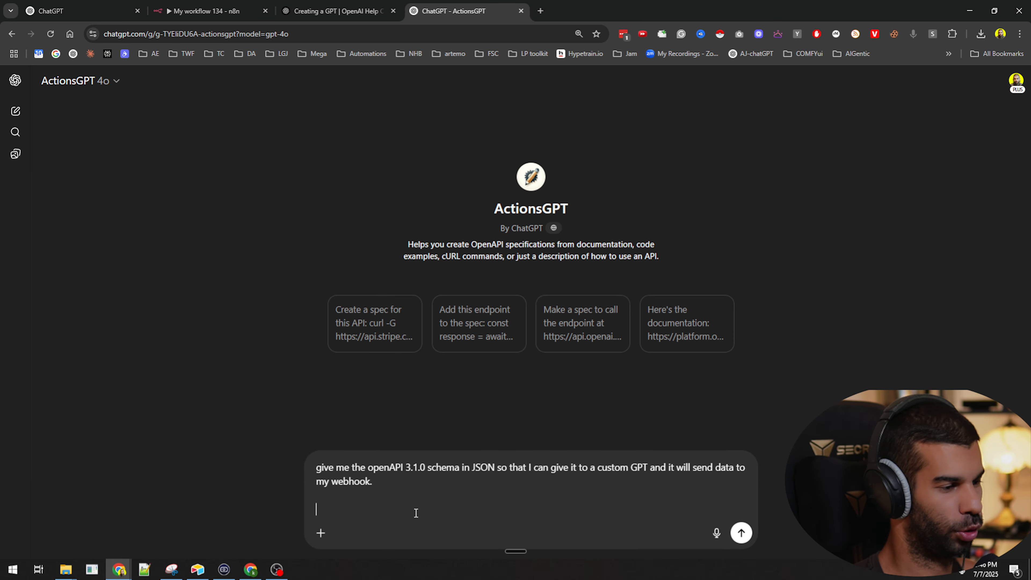
pyautogui.click(234, 5)
pyautogui.moveTo(506, 313); pyautogui.dragTo(266, 222)
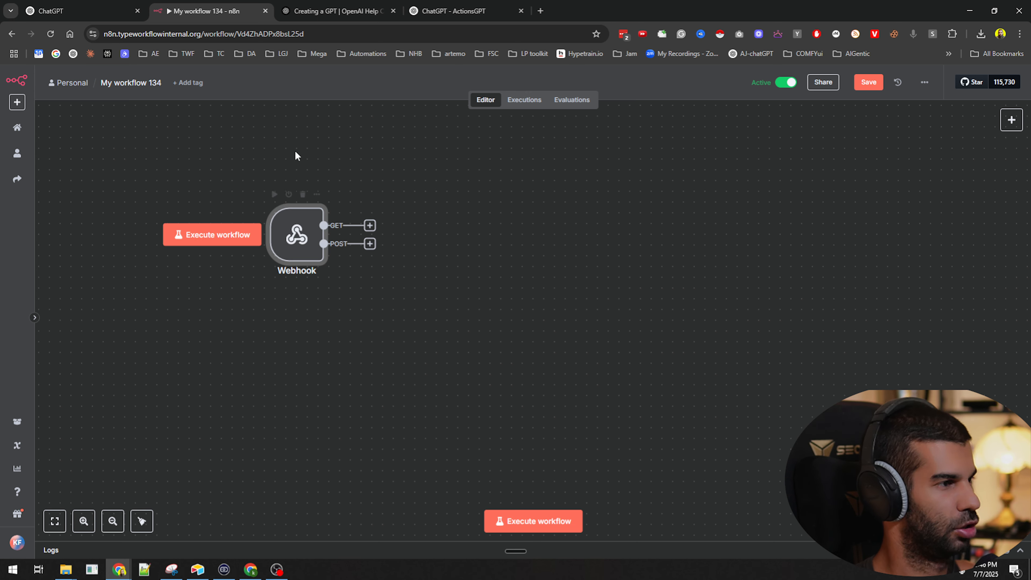
# Copy the Webhook's production URL into the ActionsGPT request and send it
pyautogui.press('Return')
pyautogui.click(328, 156)
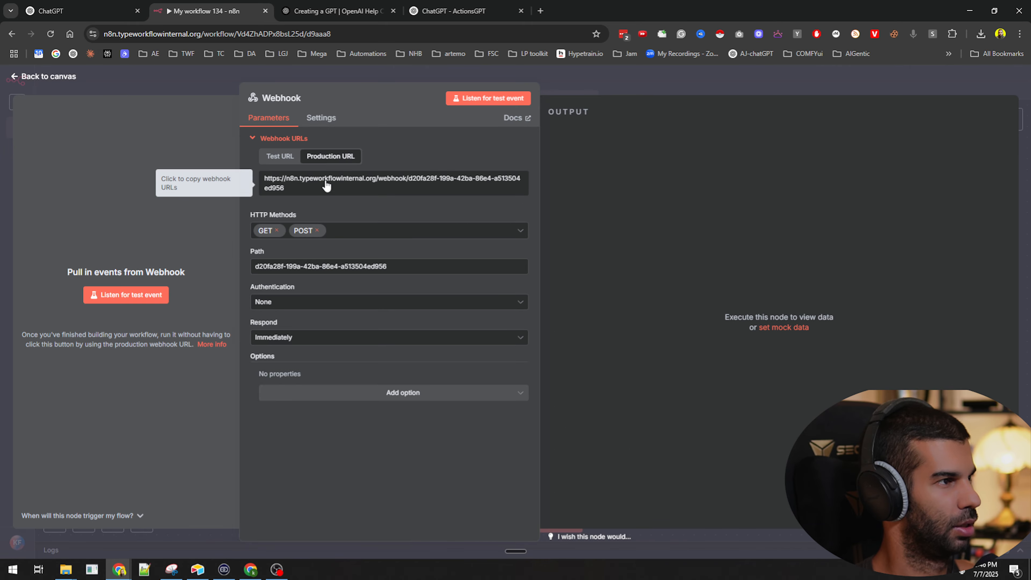
pyautogui.click(643, 84)
pyautogui.click(454, 11)
pyautogui.press('Return')
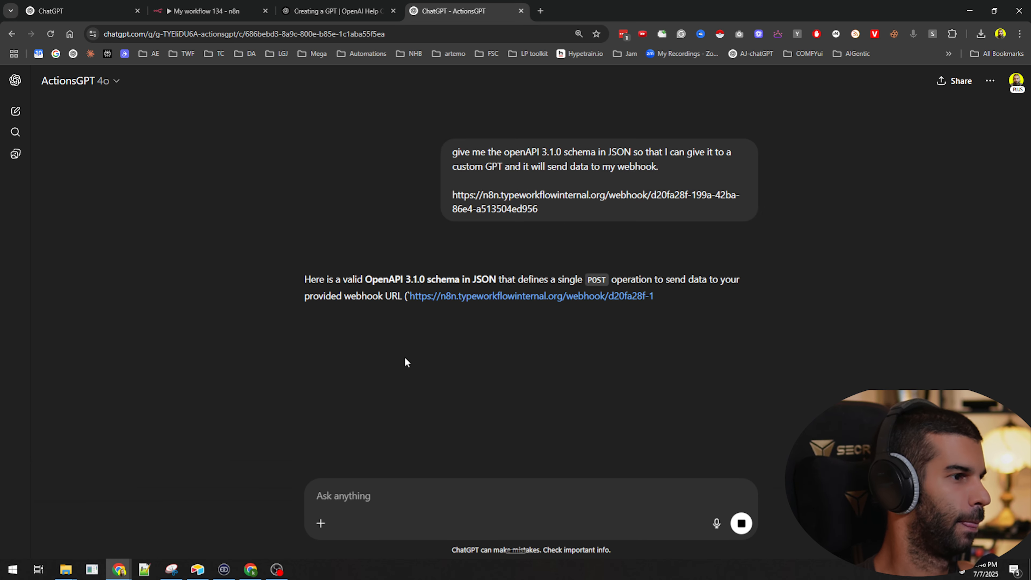
# Copy the OpenAPI 3.1.0 JSON schema ActionsGPT generated
pyautogui.scroll(-2, 413, 264)
pyautogui.scroll(-10, 412, 264)
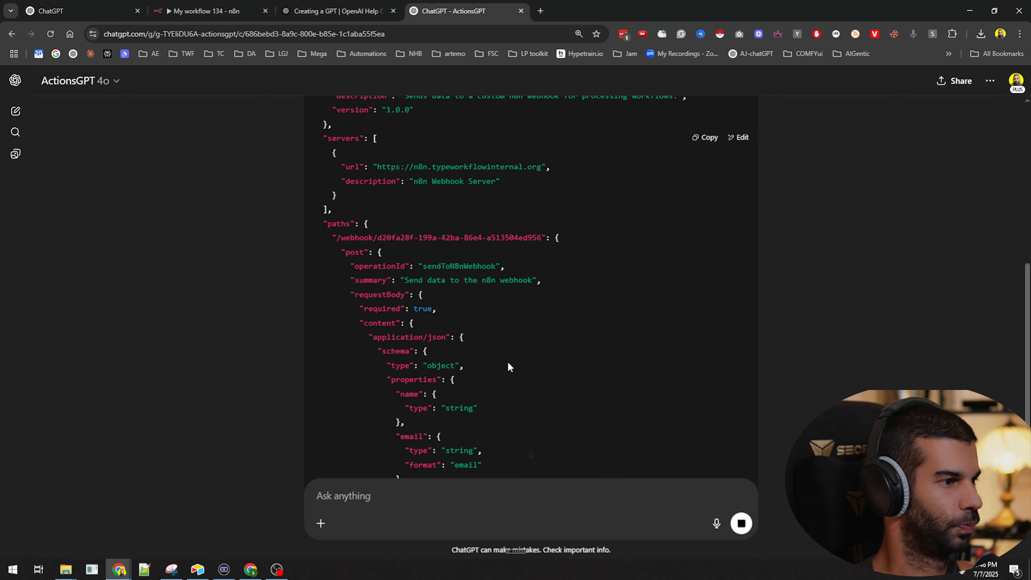
pyautogui.scroll(-1, 406, 279)
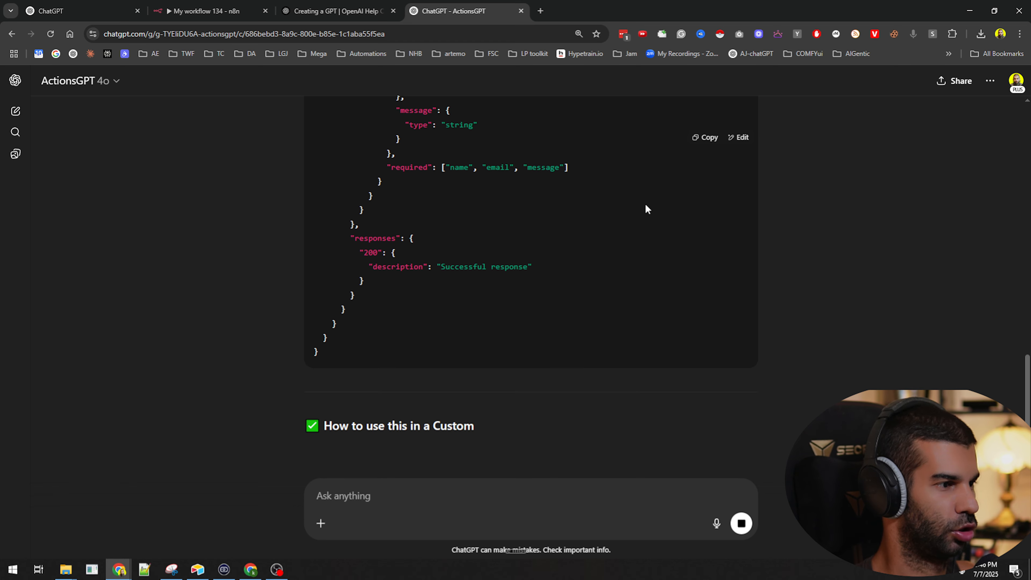
pyautogui.click(706, 137)
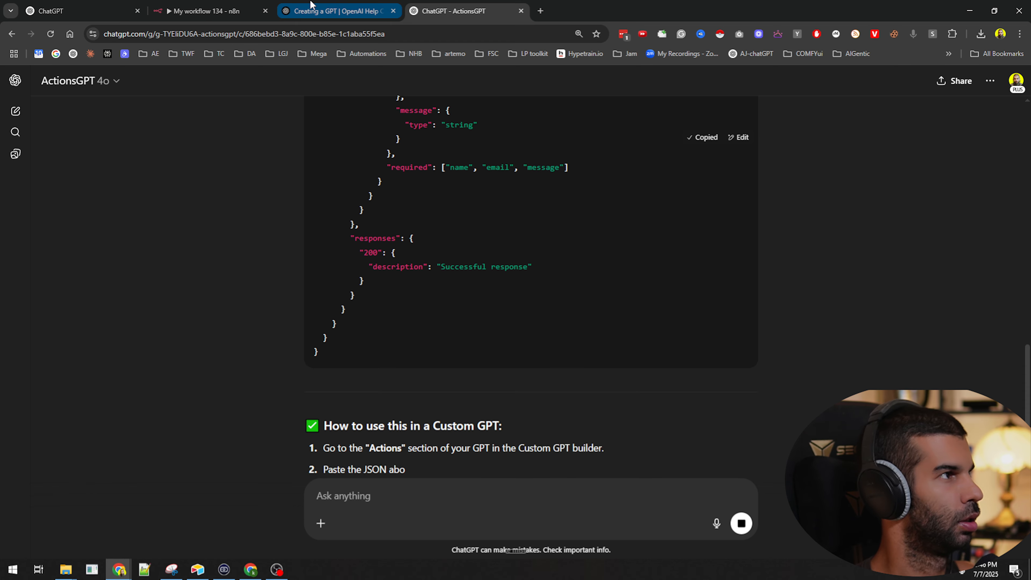
# Open the GPT editor in a new tab from the help article's link
pyautogui.click(321, 8)
pyautogui.click(93, 8)
pyautogui.click(285, 8)
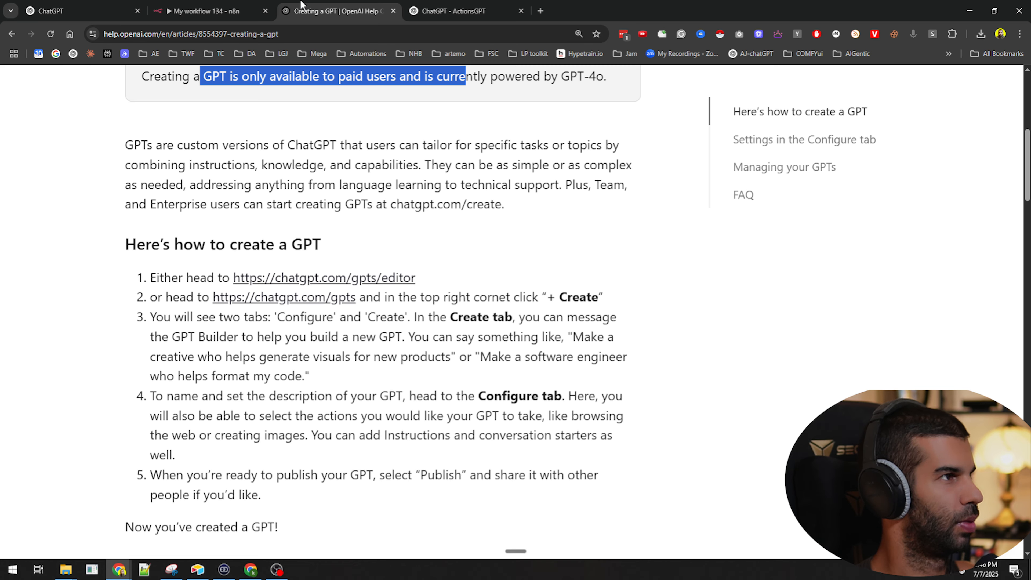
pyautogui.click(357, 215)
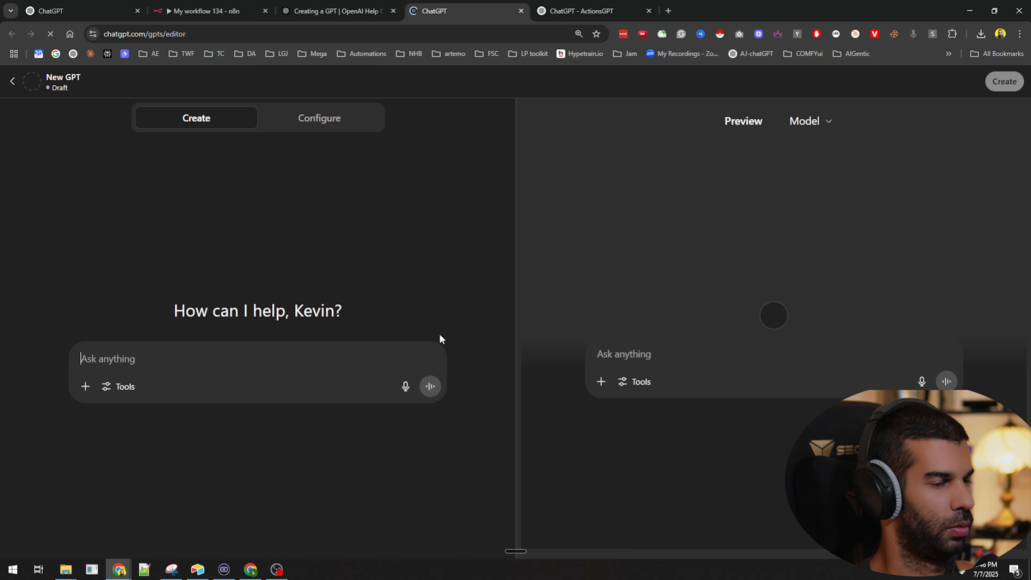
# Name the new GPT 'emailGPT' on the Configure tab
pyautogui.click(319, 118)
pyautogui.click(165, 226)
pyautogui.write('emailGPT')
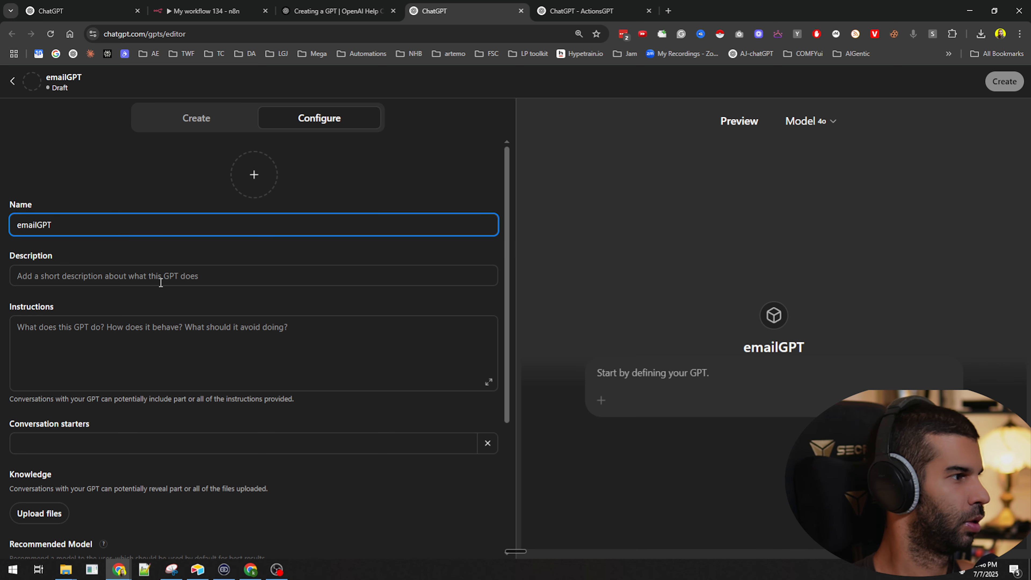
# Write instructions to forward requested emails to the n8n webhook, and start a new action
pyautogui.click(110, 275)
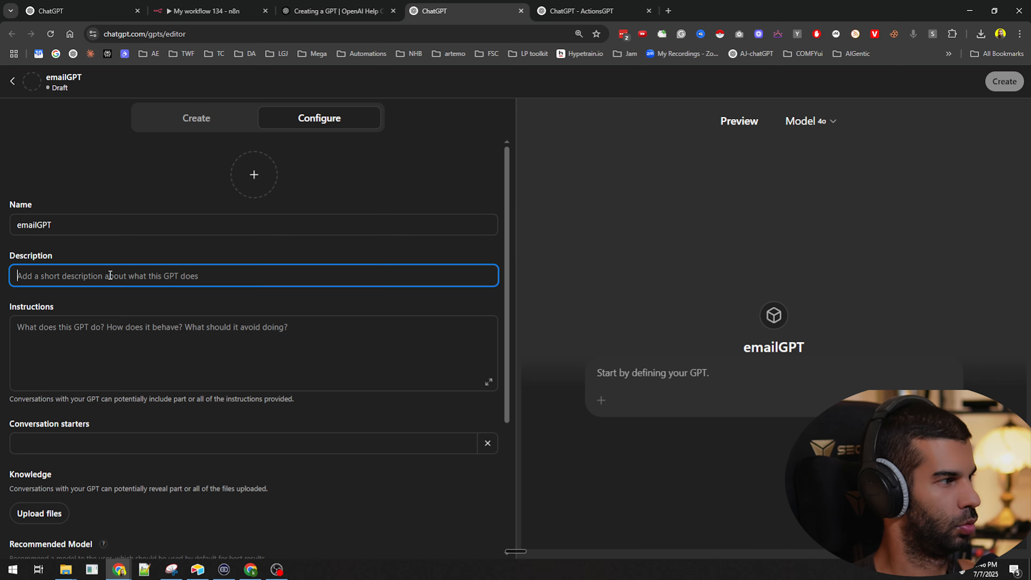
pyautogui.click(91, 342)
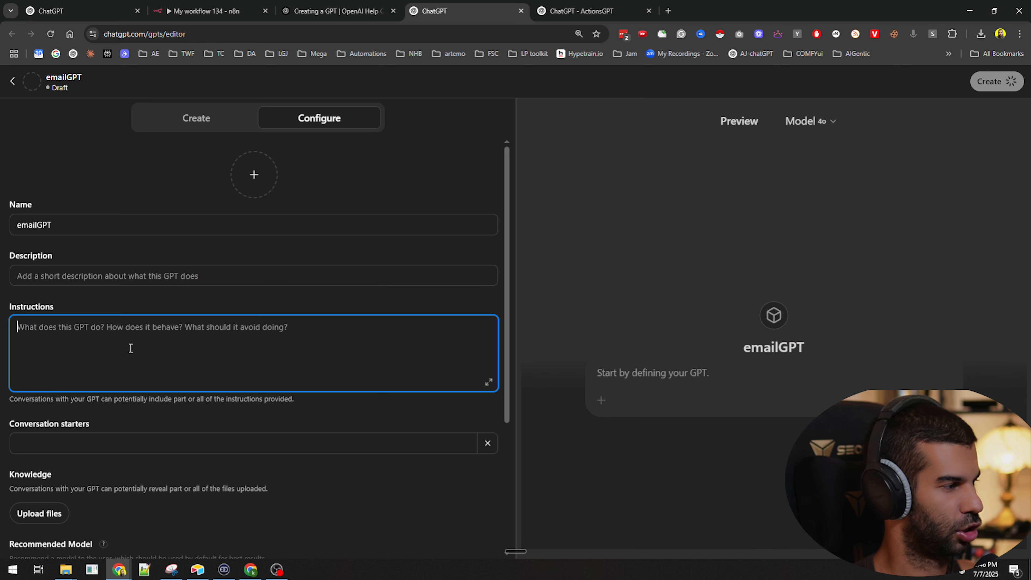
pyautogui.write('The')
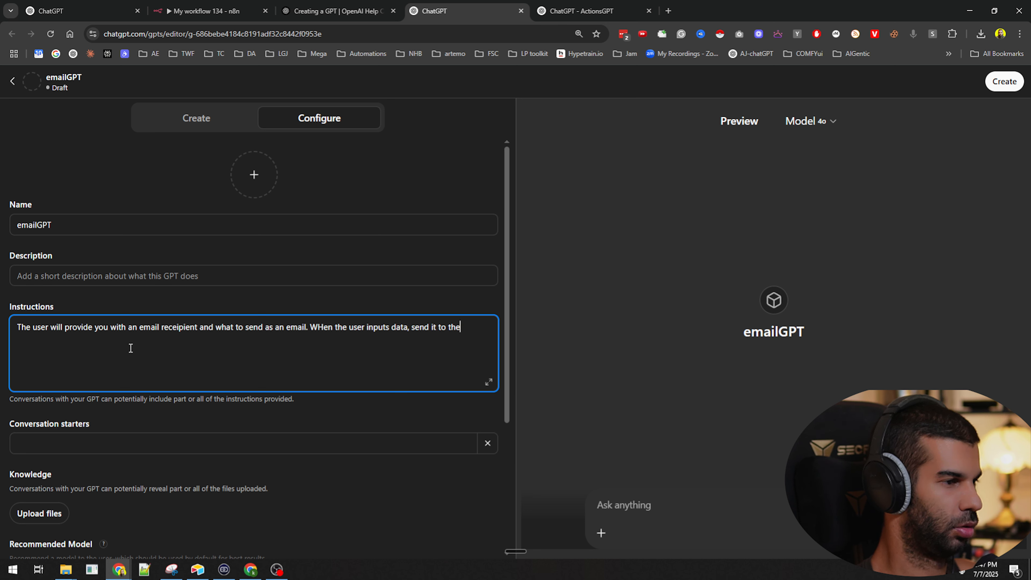
pyautogui.write('webhook')
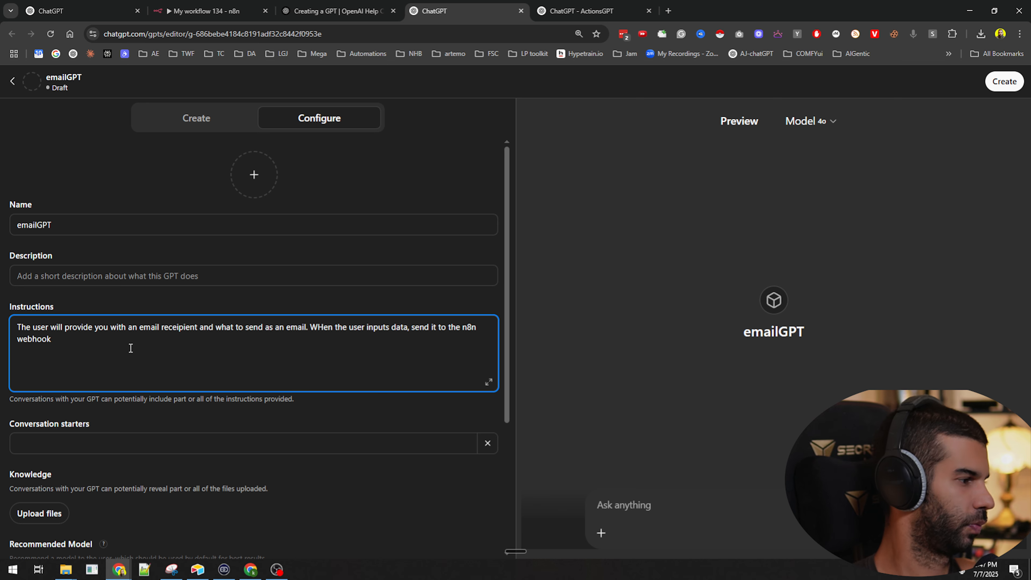
pyautogui.scroll(-4, 131, 348)
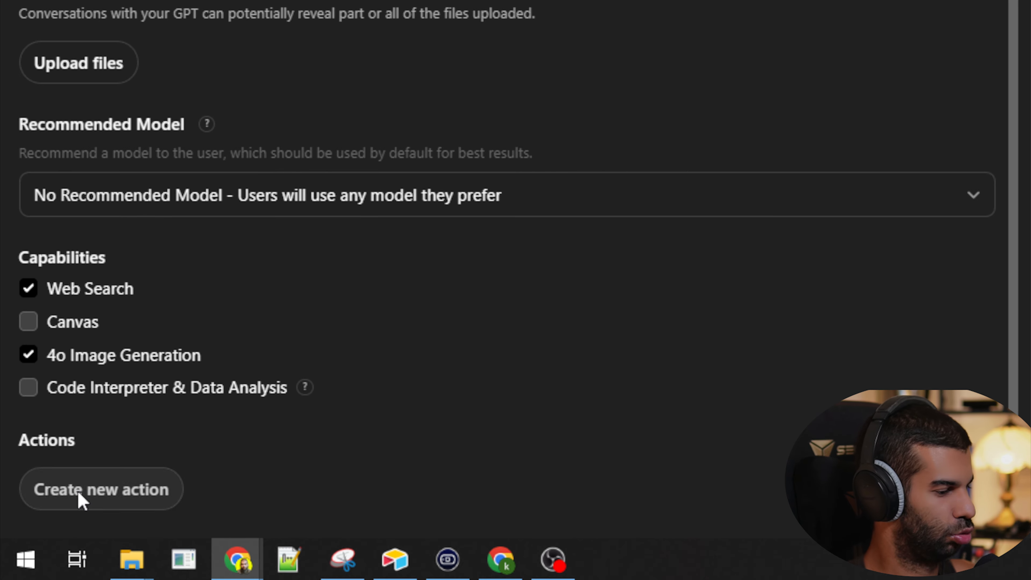
pyautogui.click(40, 536)
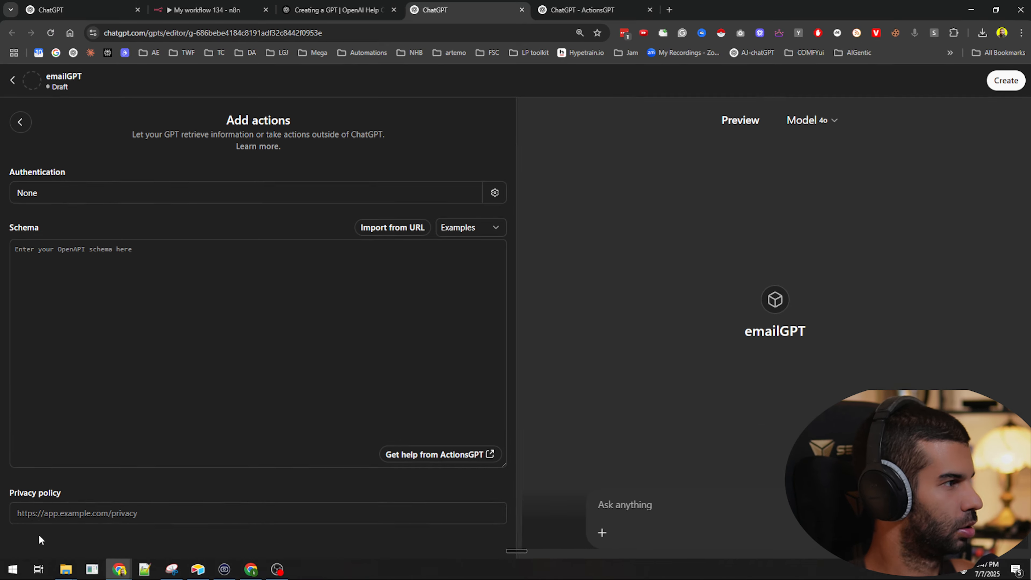
# Paste the webhook schema as the action and save emailGPT shared with Only me
pyautogui.click(84, 264)
pyautogui.hotkey('ctrl', 'v')
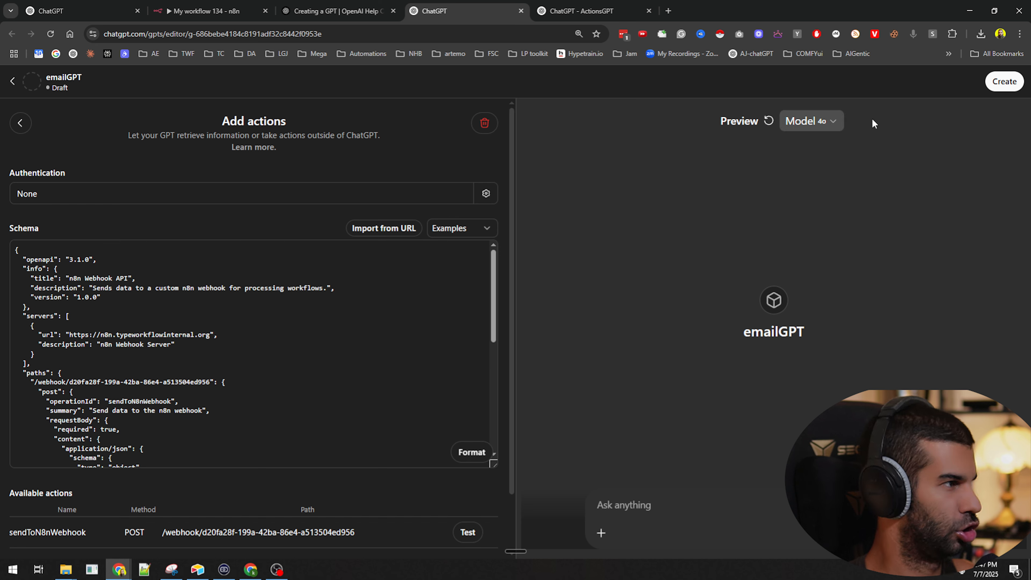
pyautogui.click(1001, 81)
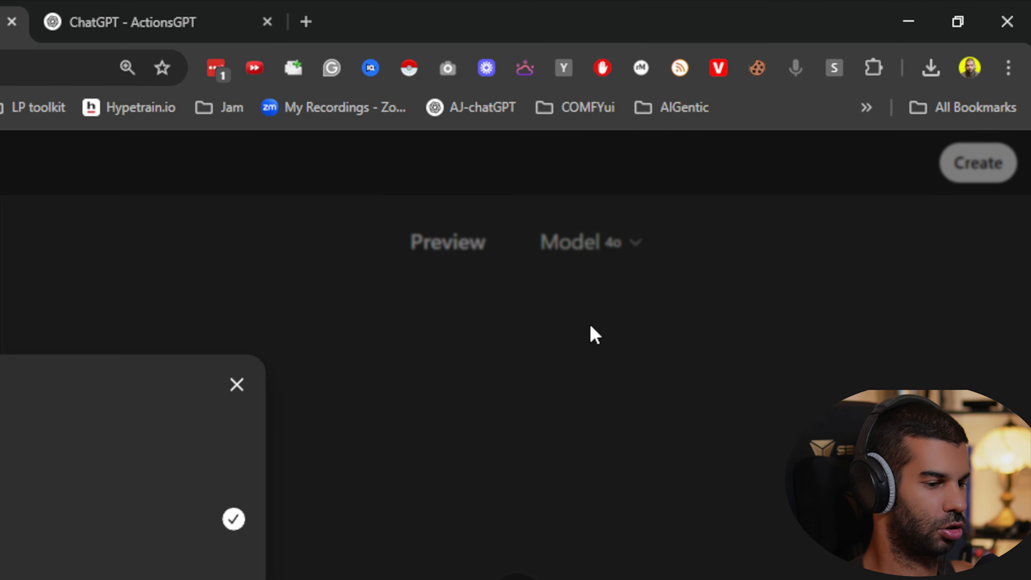
pyautogui.click(525, 299)
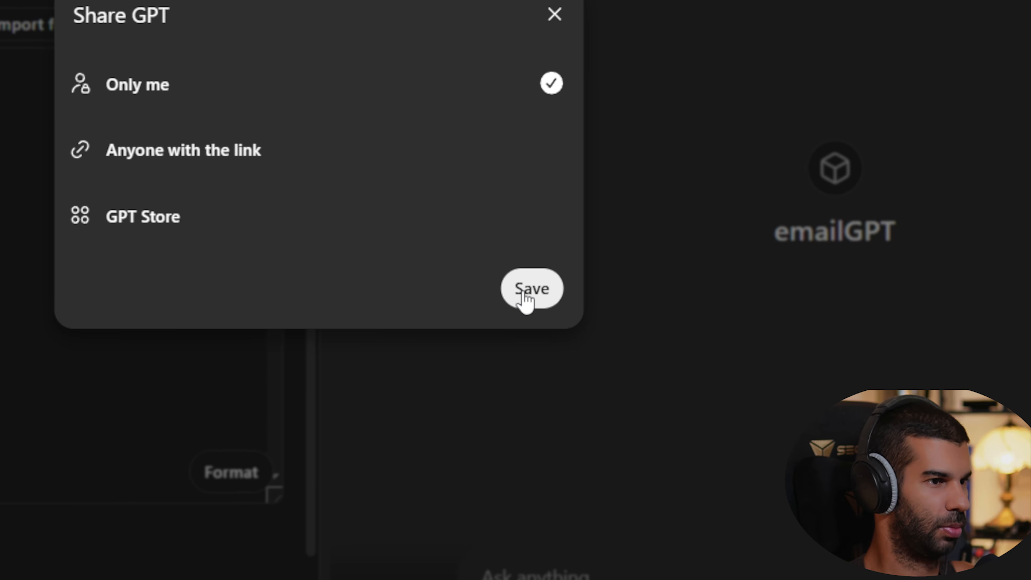
pyautogui.click(523, 295)
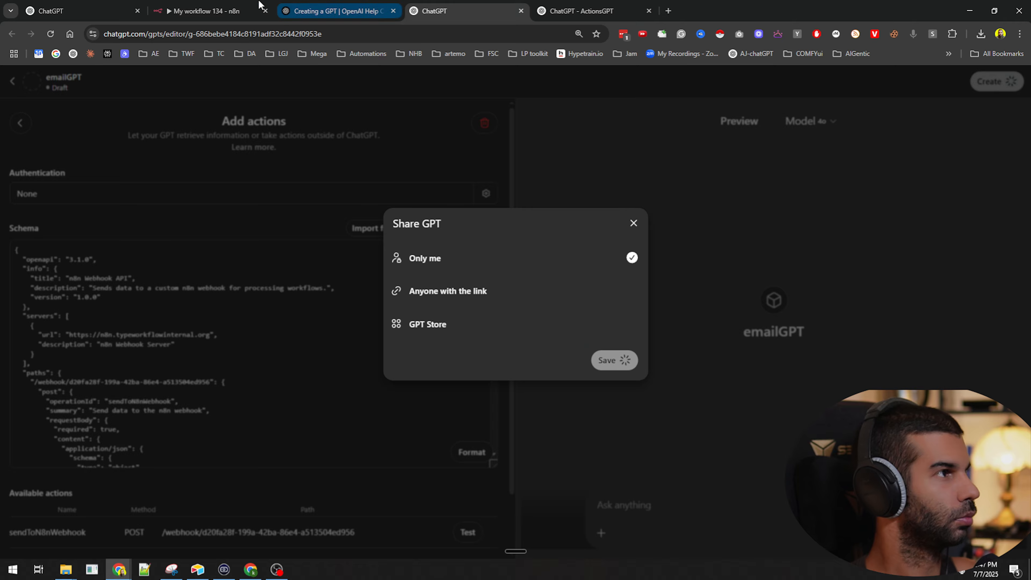
# Check n8n's past executions, then open the published emailGPT chat
pyautogui.click(234, 6)
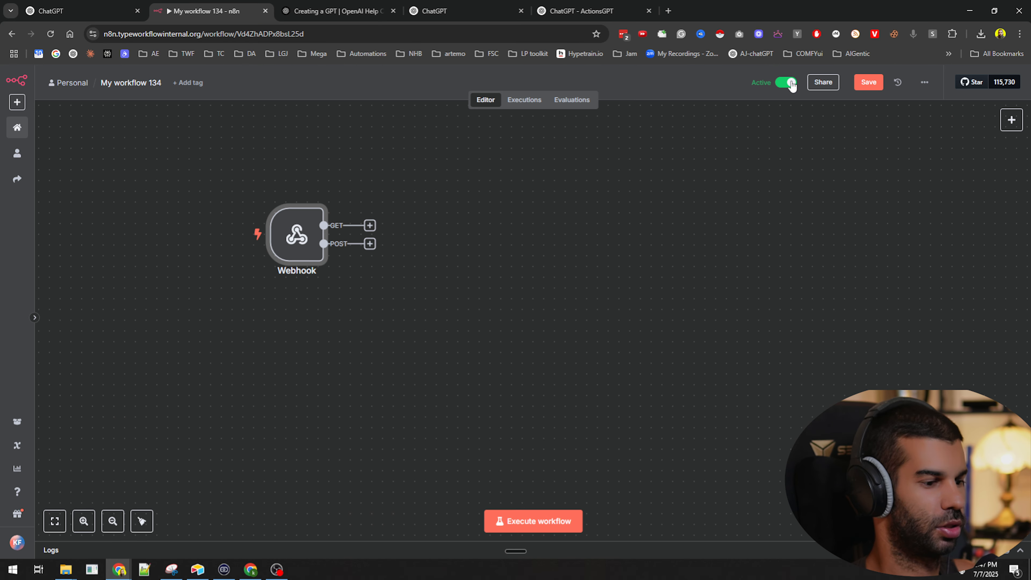
pyautogui.click(529, 100)
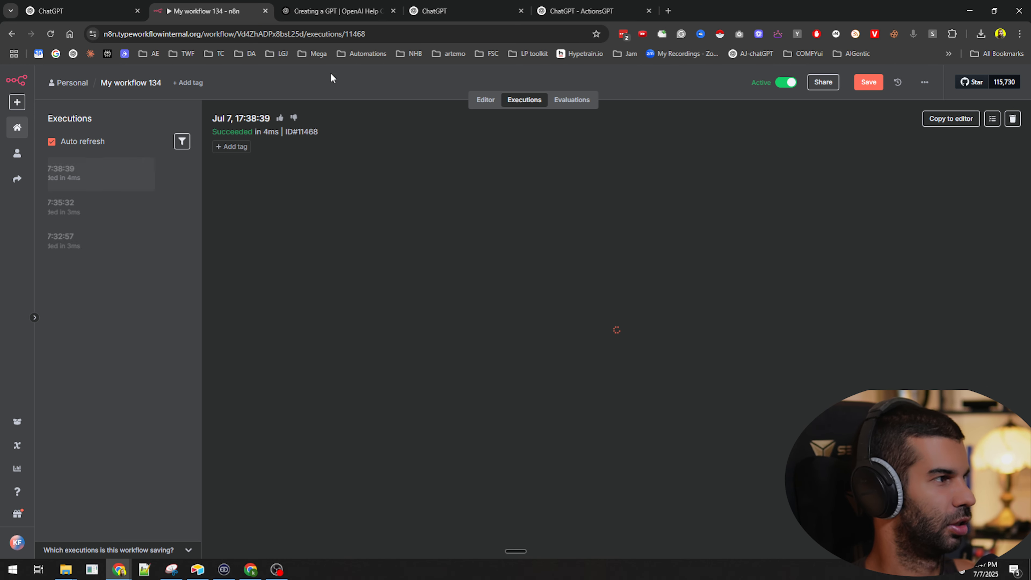
pyautogui.hotkey('ctrl', '1')
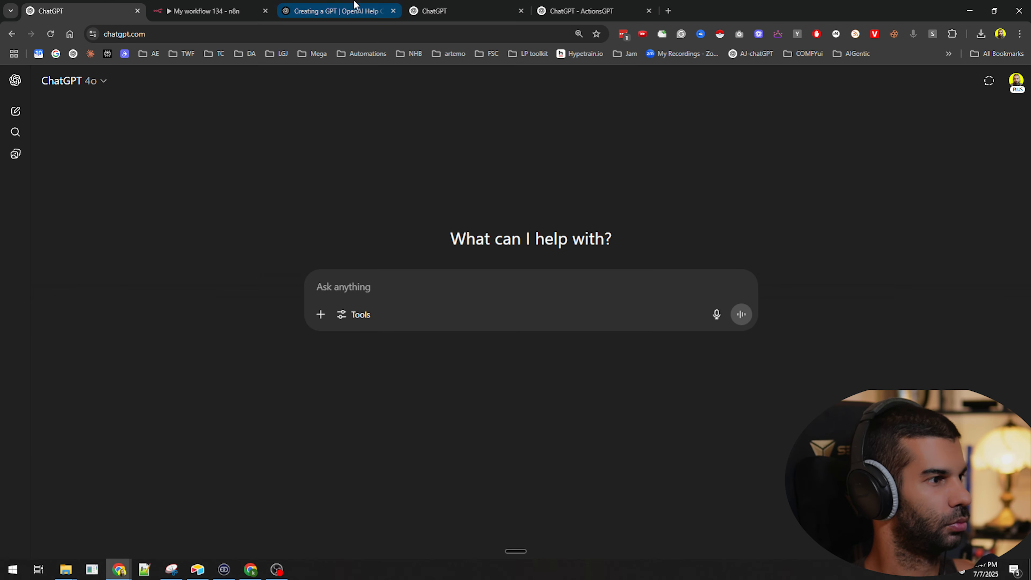
pyautogui.hotkey('ctrl', '4')
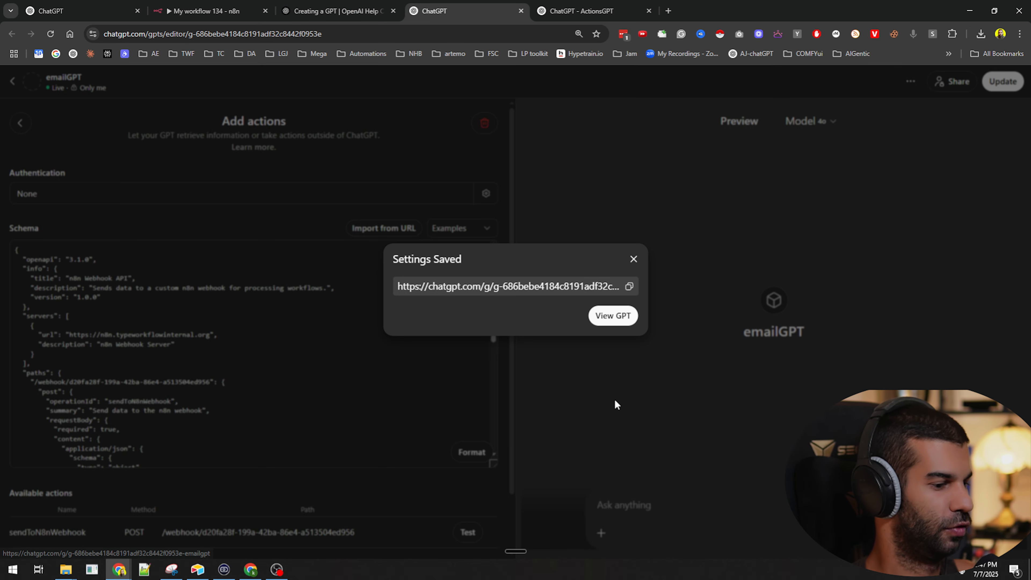
pyautogui.click(613, 316)
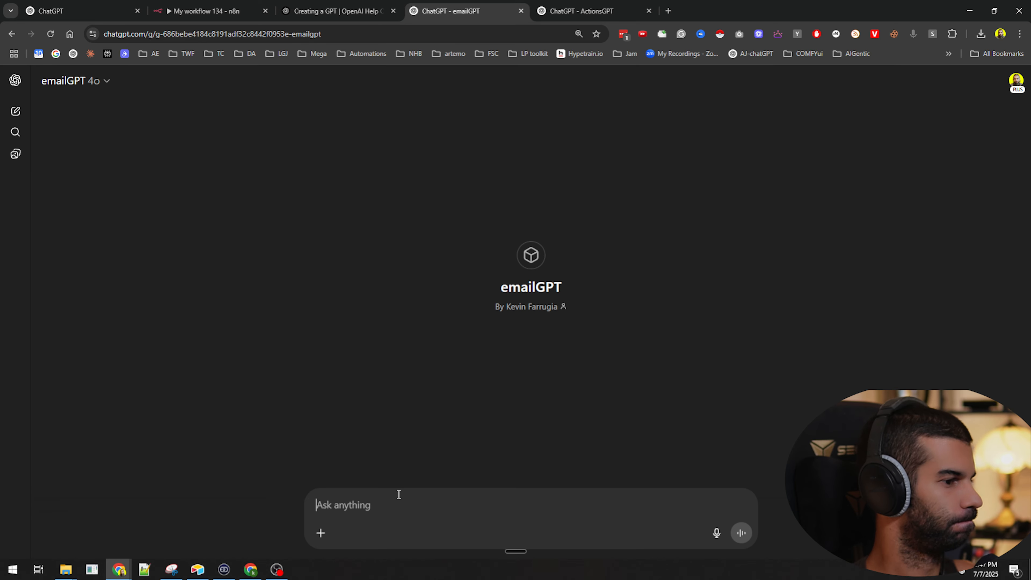
# Ask emailGPT to email the contact that tomorrow's 9am meeting is about the latest deal, and approve the call
pyautogui.write('send an')
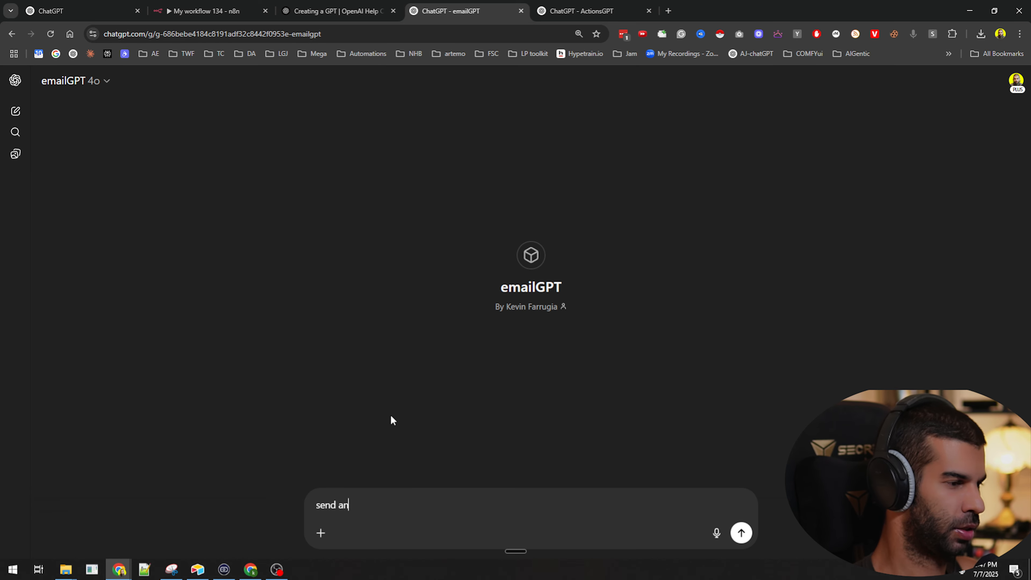
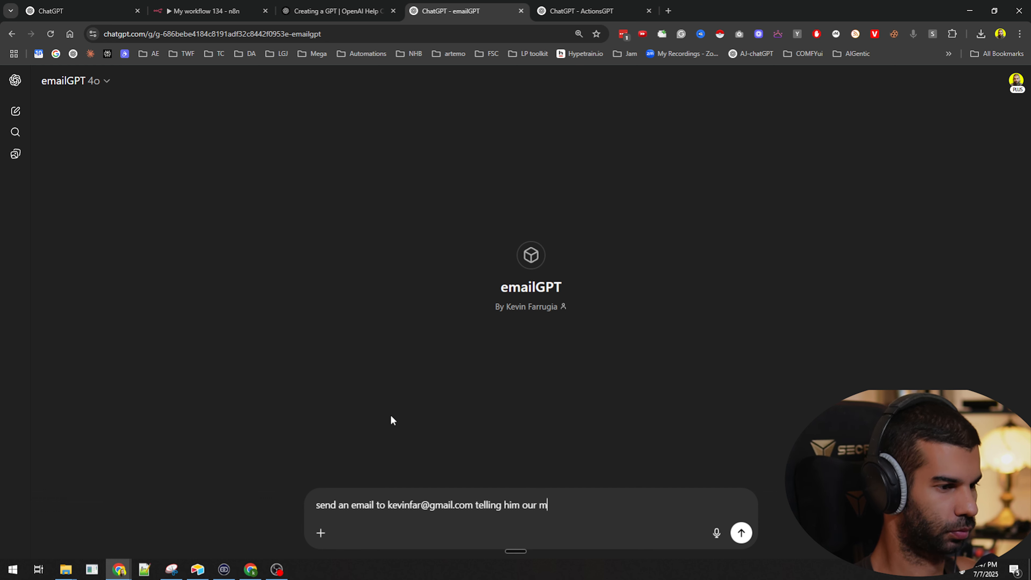
pyautogui.write('eeting needs to happ')
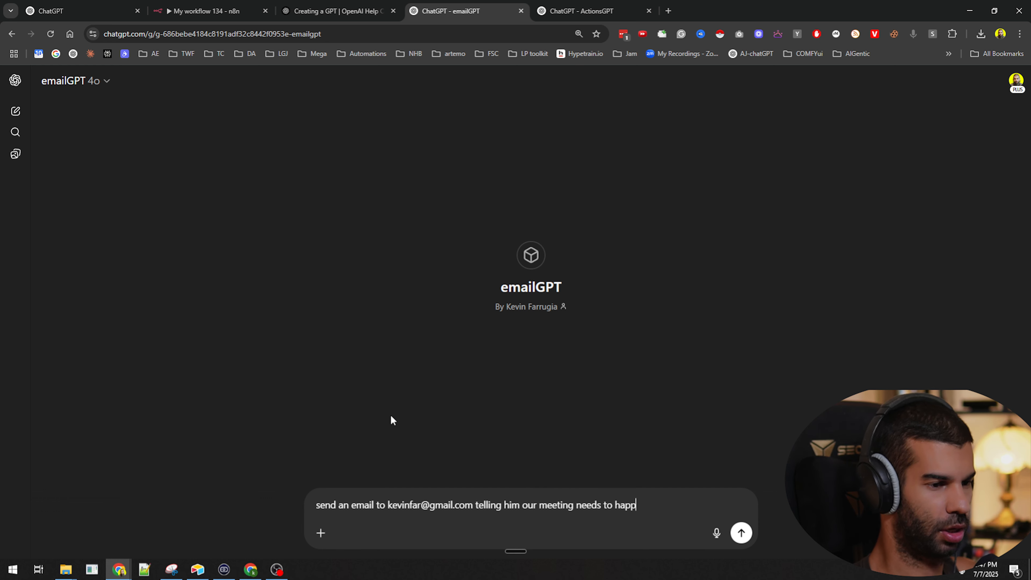
pyautogui.write('en tomorrow at 9am. t')
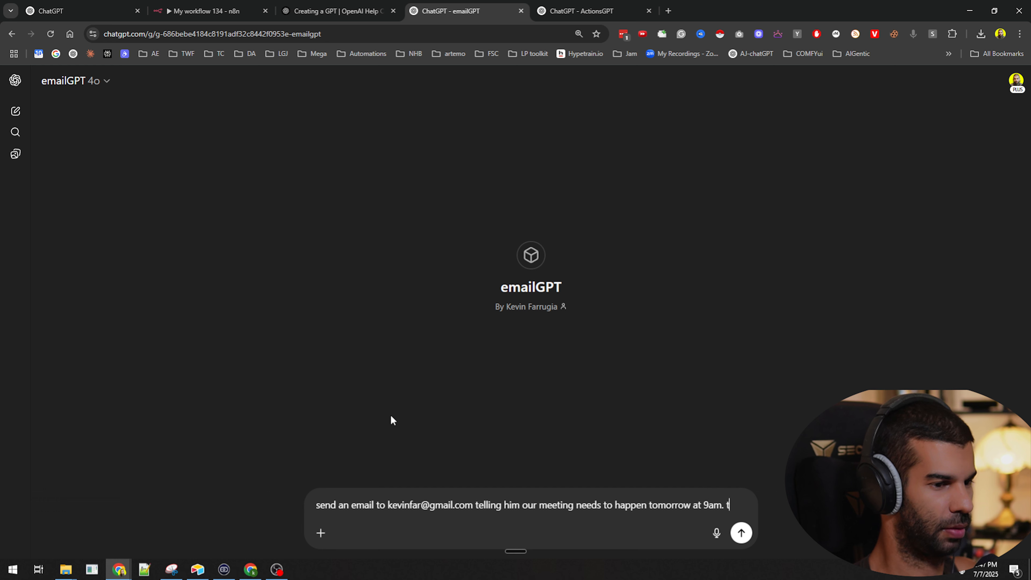
pyautogui.write('he meeting will be abou')
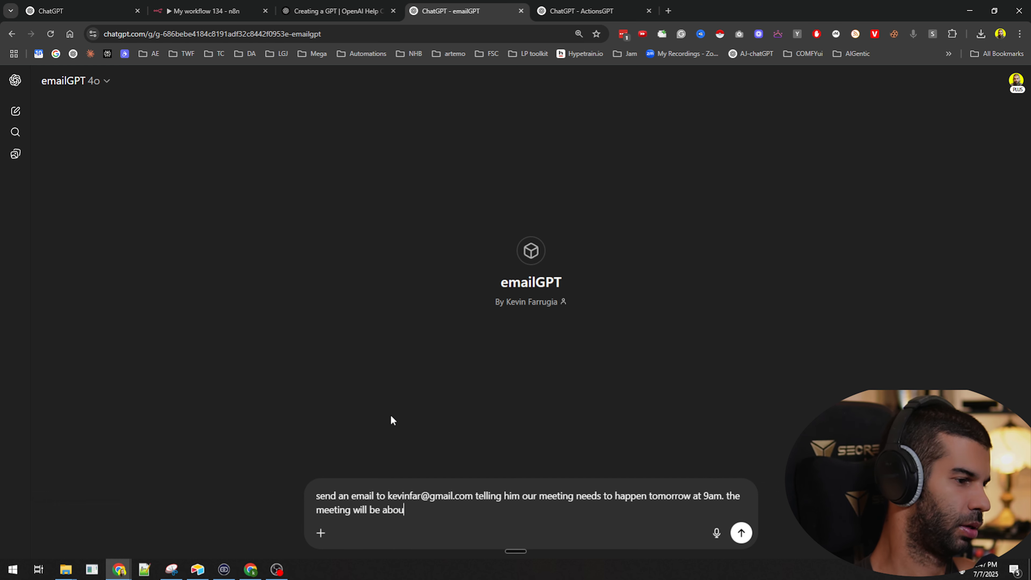
pyautogui.write('t the lastest deal.')
pyautogui.press('Return')
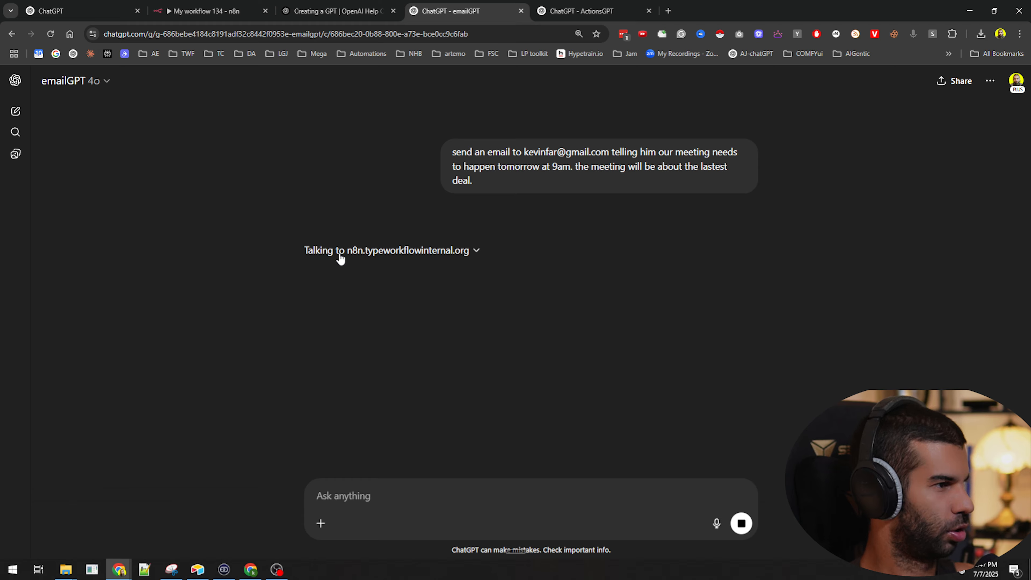
pyautogui.click(329, 272)
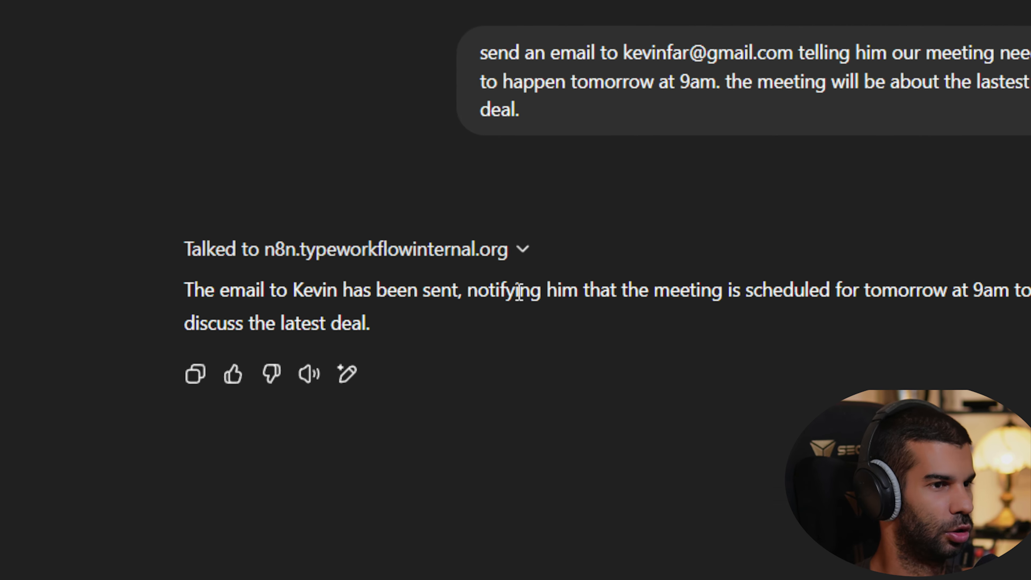
# Inspect the newest n8n run's Webhook data and copy that execution to the editor
pyautogui.click(219, 11)
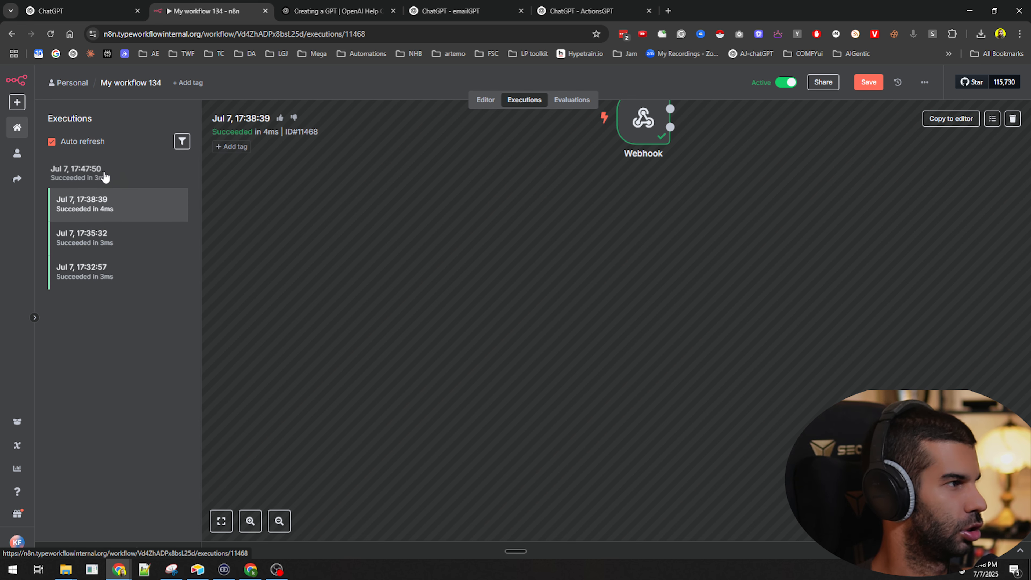
pyautogui.click(104, 171)
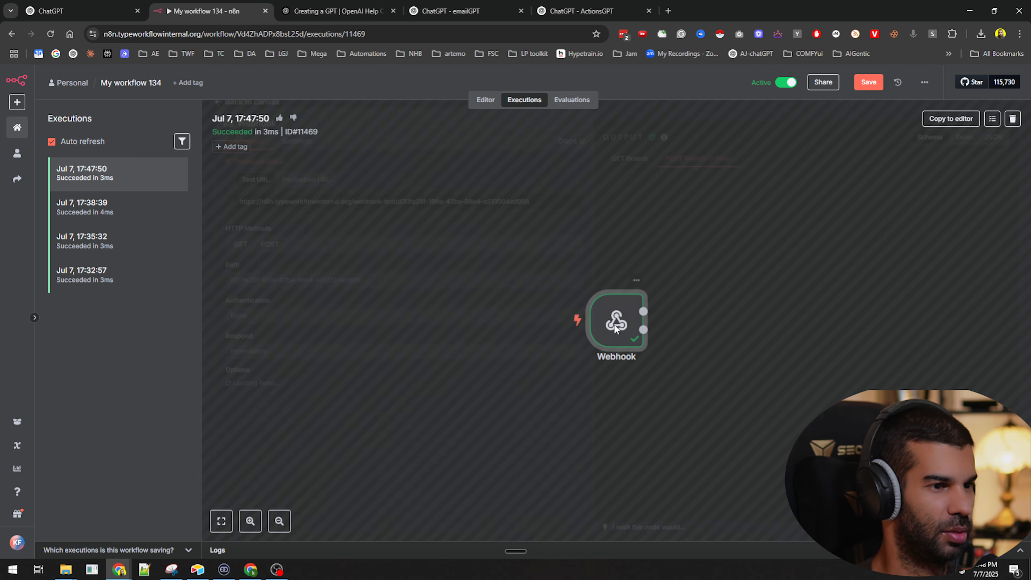
pyautogui.doubleClick(615, 325)
pyautogui.scroll(-6, 685, 348)
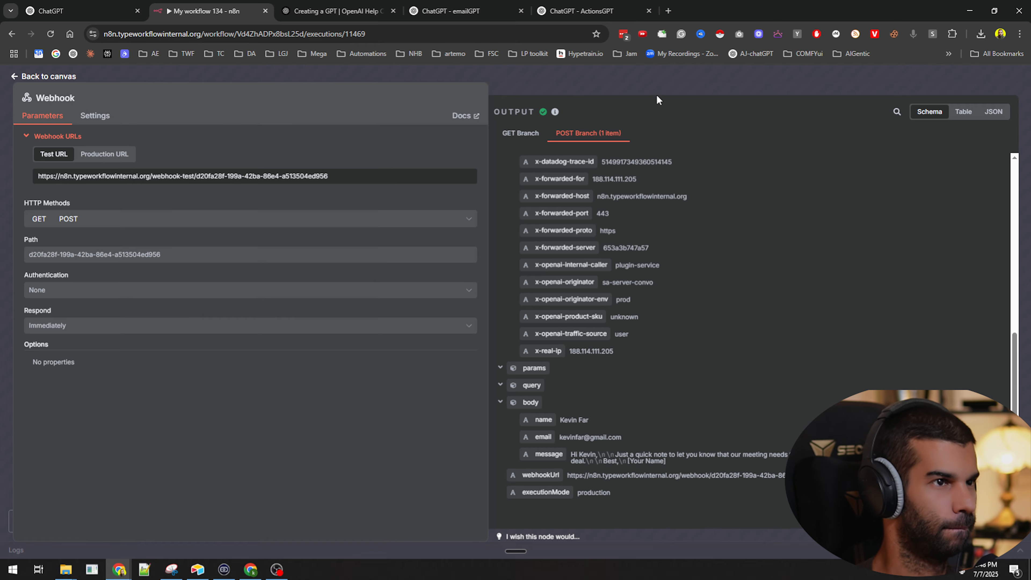
pyautogui.press('Escape')
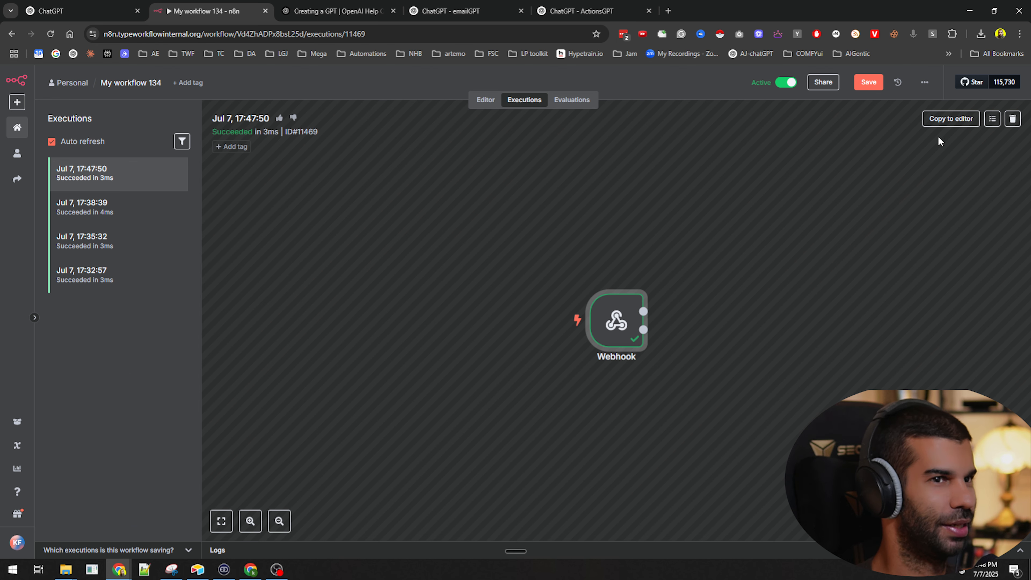
pyautogui.click(930, 119)
# Attach a Gmail 'Send a message' node to the Webhook's POST output
pyautogui.click(377, 244)
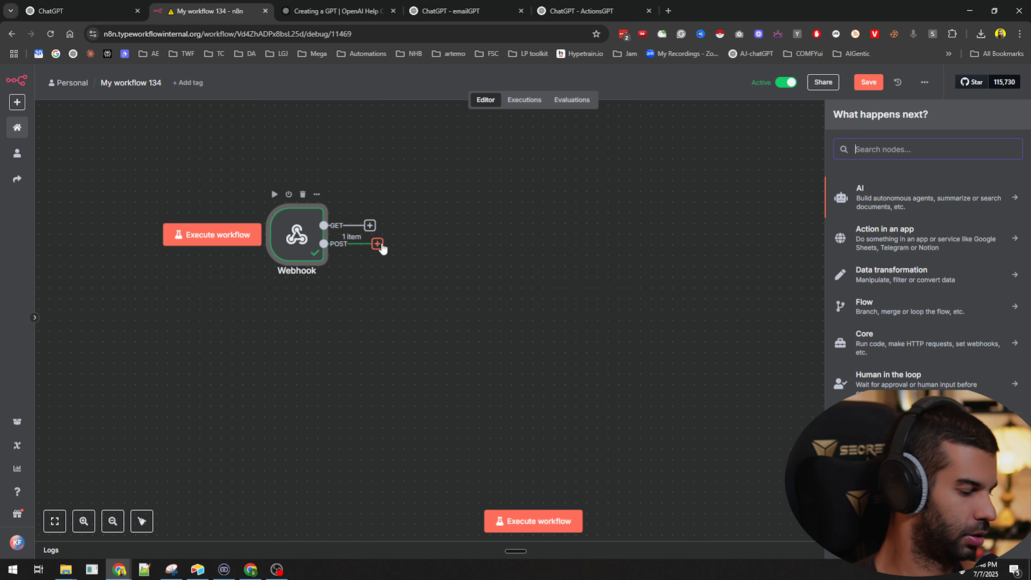
pyautogui.write('gmail')
pyautogui.press('Return')
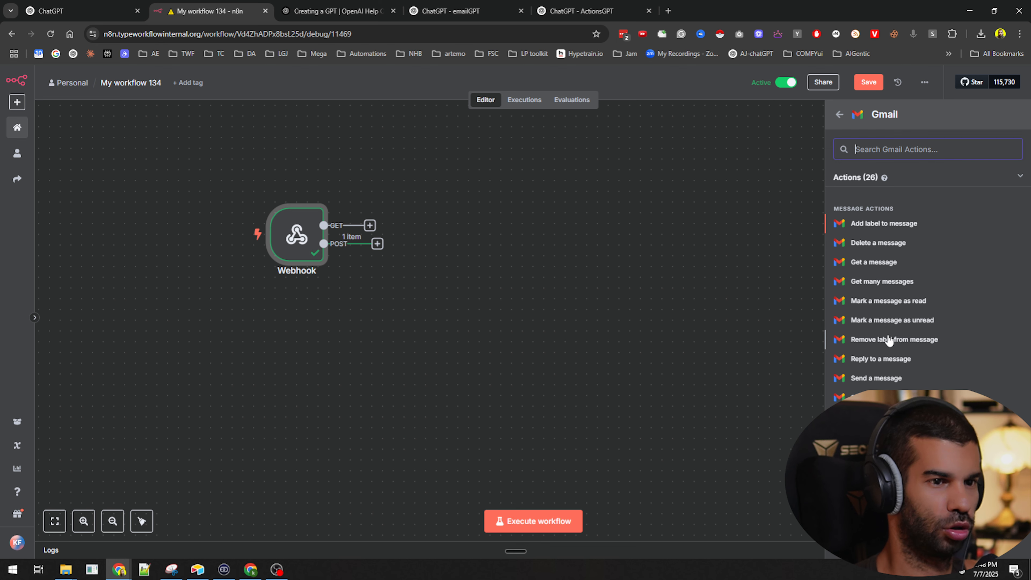
pyautogui.click(881, 377)
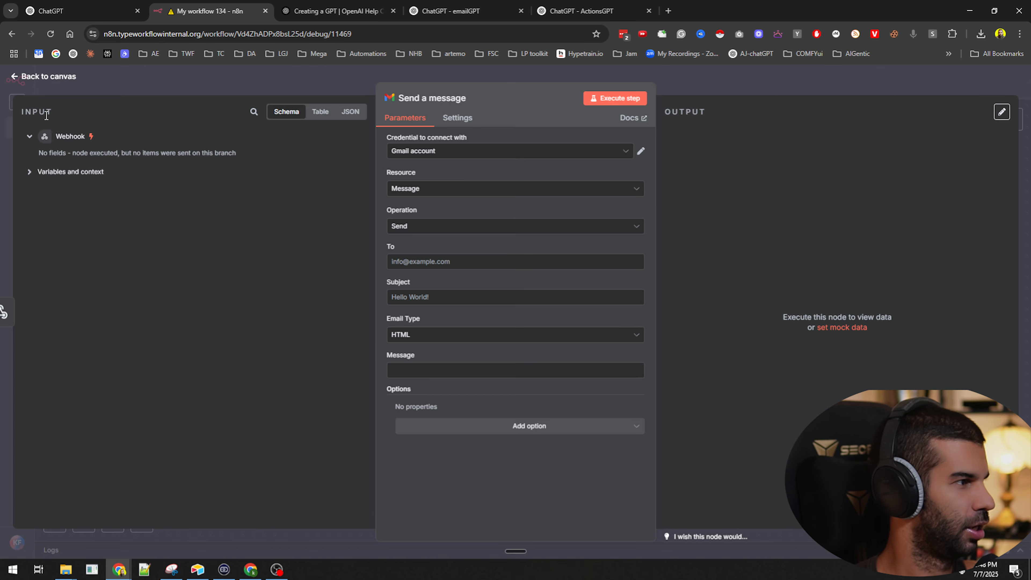
pyautogui.click(759, 84)
# Re-copy the latest execution into the editor, unpin the data and open the Gmail node
pyautogui.click(524, 99)
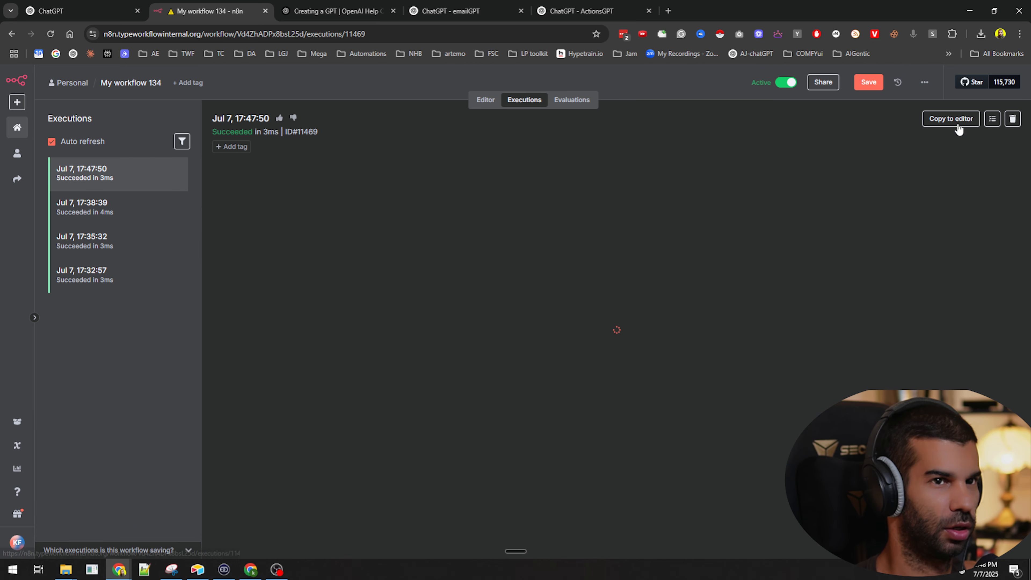
pyautogui.click(953, 122)
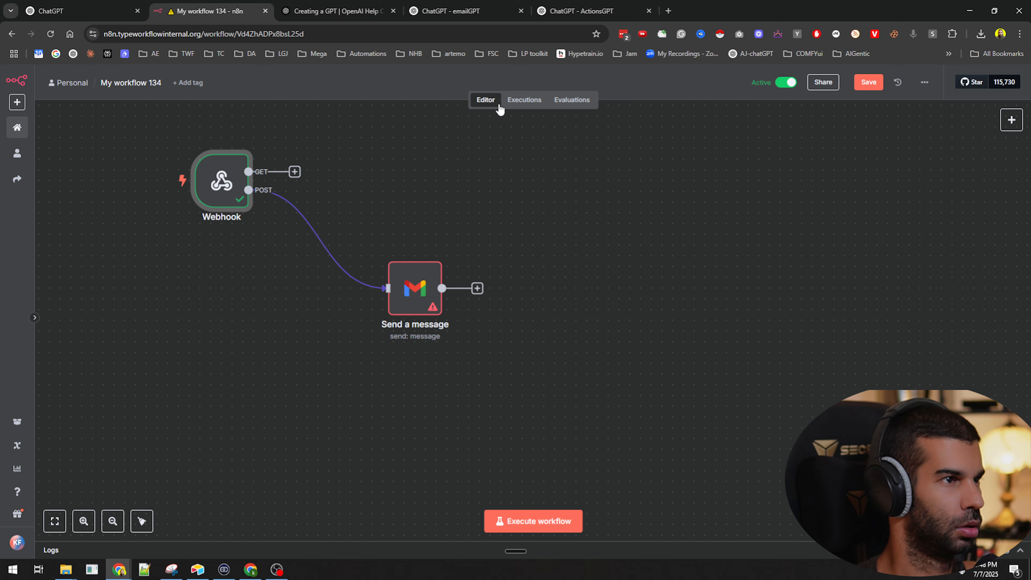
pyautogui.click(524, 100)
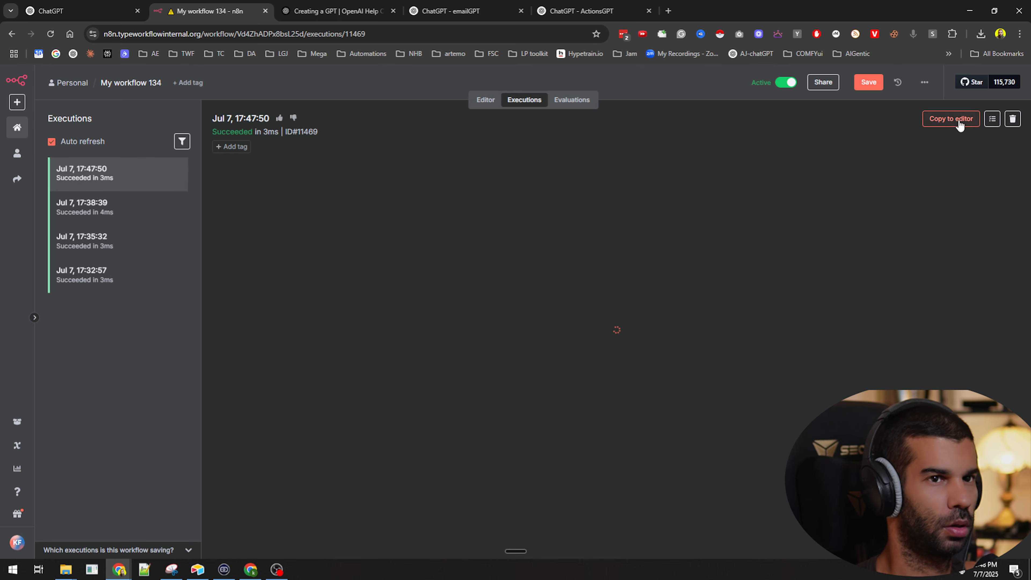
pyautogui.click(959, 124)
pyautogui.click(616, 352)
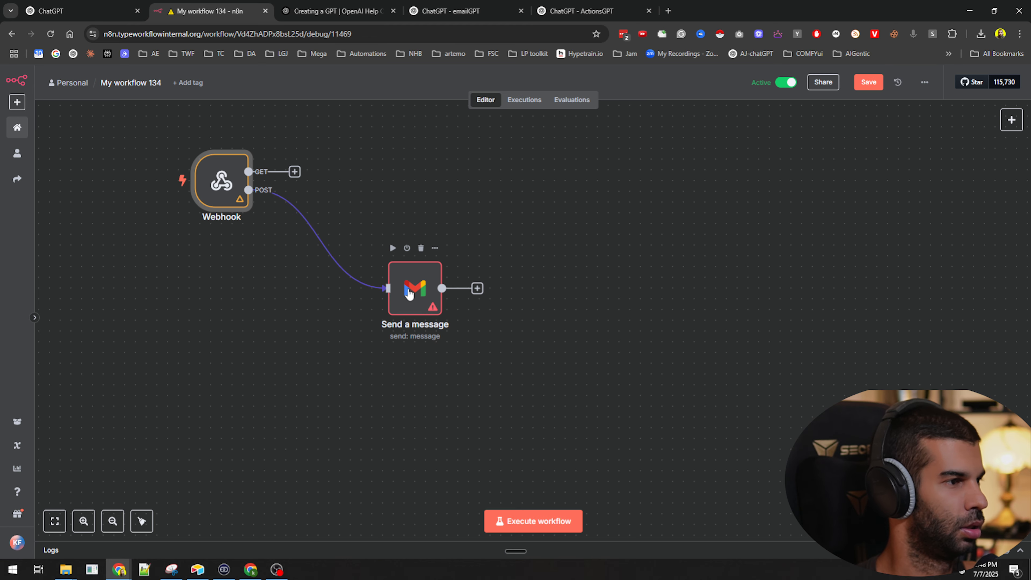
pyautogui.doubleClick(409, 293)
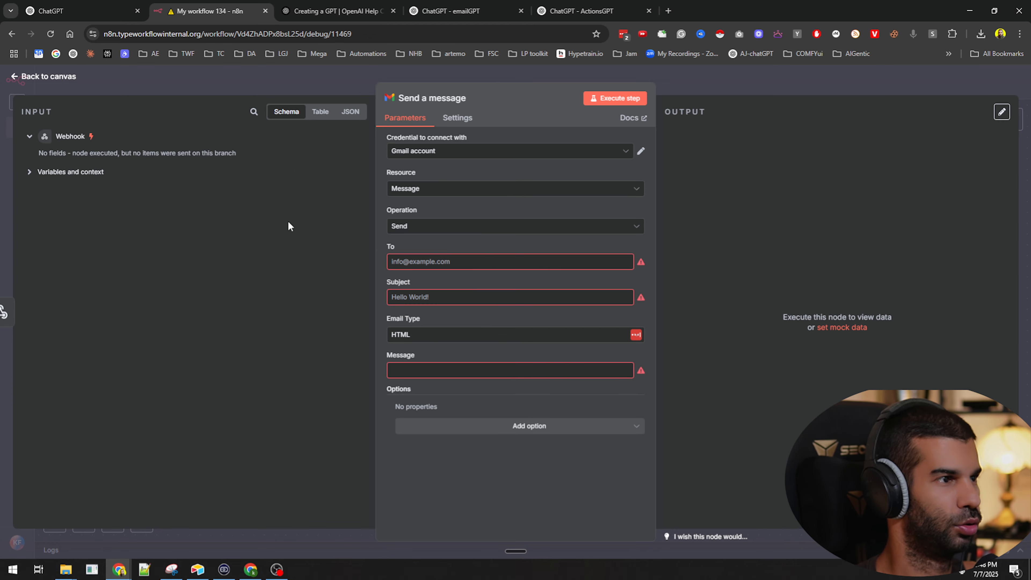
pyautogui.click(730, 86)
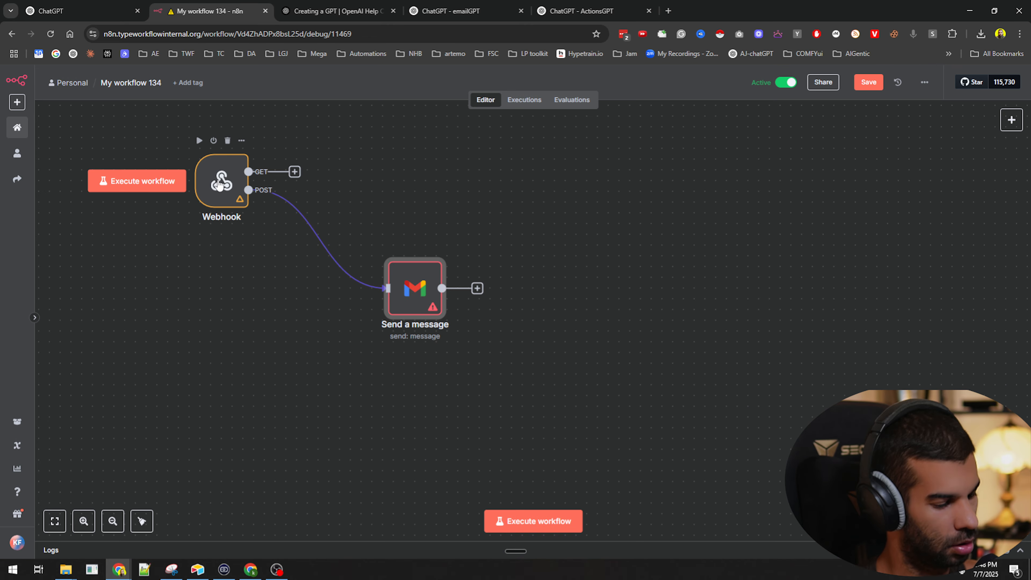
# Map the webhook's email field to To and its message field to Message
pyautogui.doubleClick(414, 288)
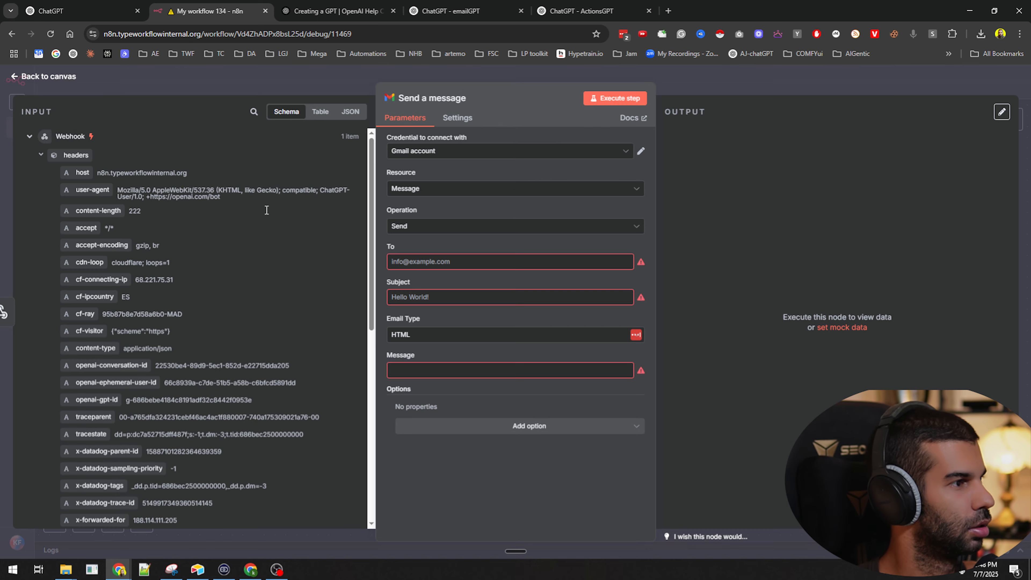
pyautogui.scroll(-4, 81, 362)
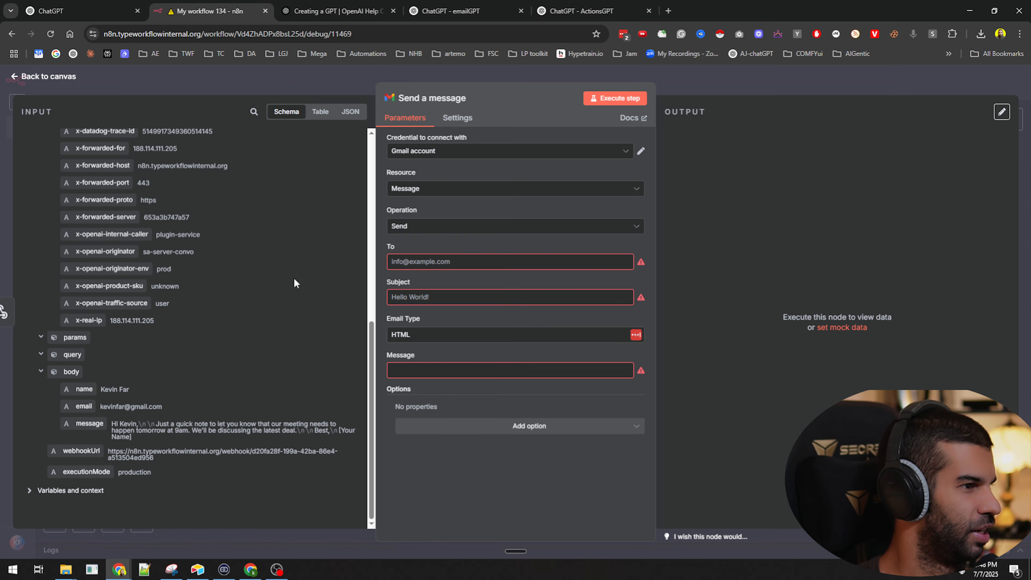
pyautogui.moveTo(83, 406); pyautogui.dragTo(445, 262)
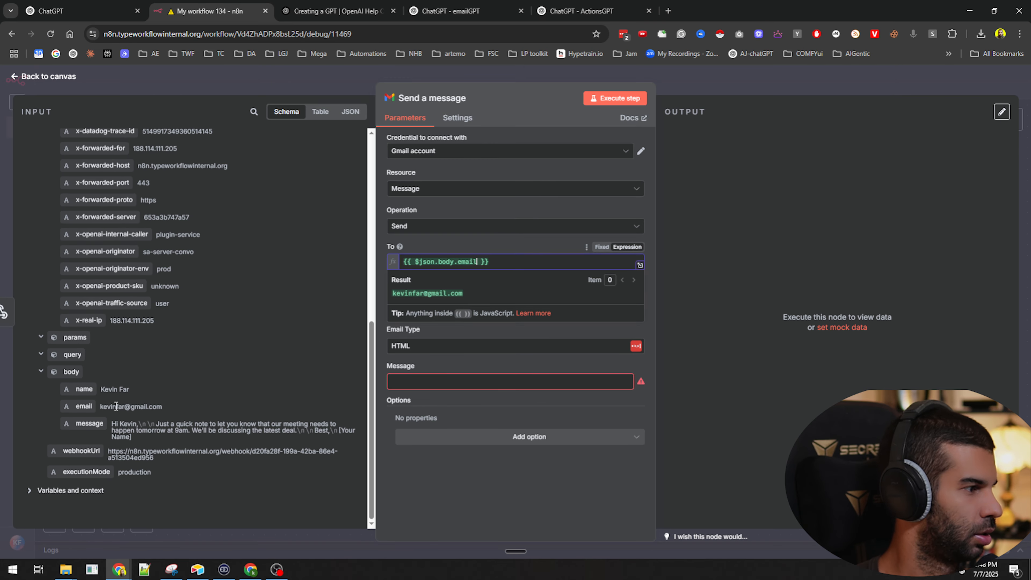
pyautogui.moveTo(91, 422); pyautogui.dragTo(430, 380)
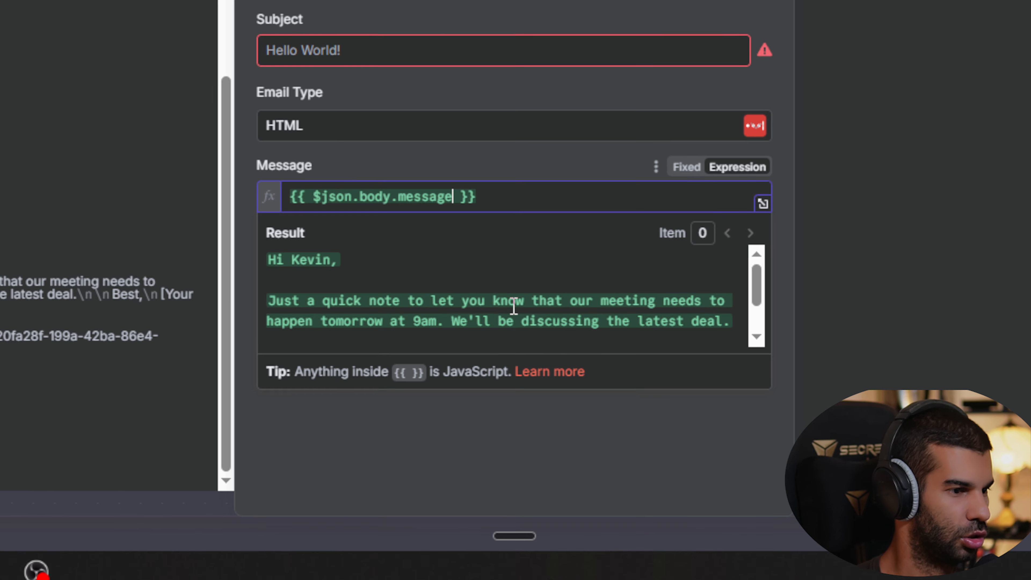
pyautogui.scroll(-2, 514, 308)
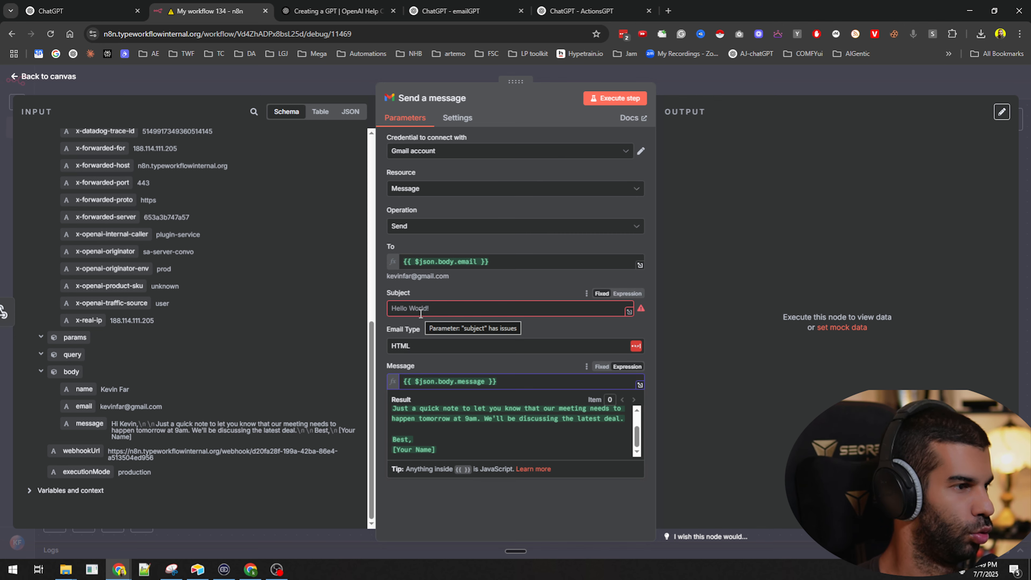
pyautogui.press('Escape')
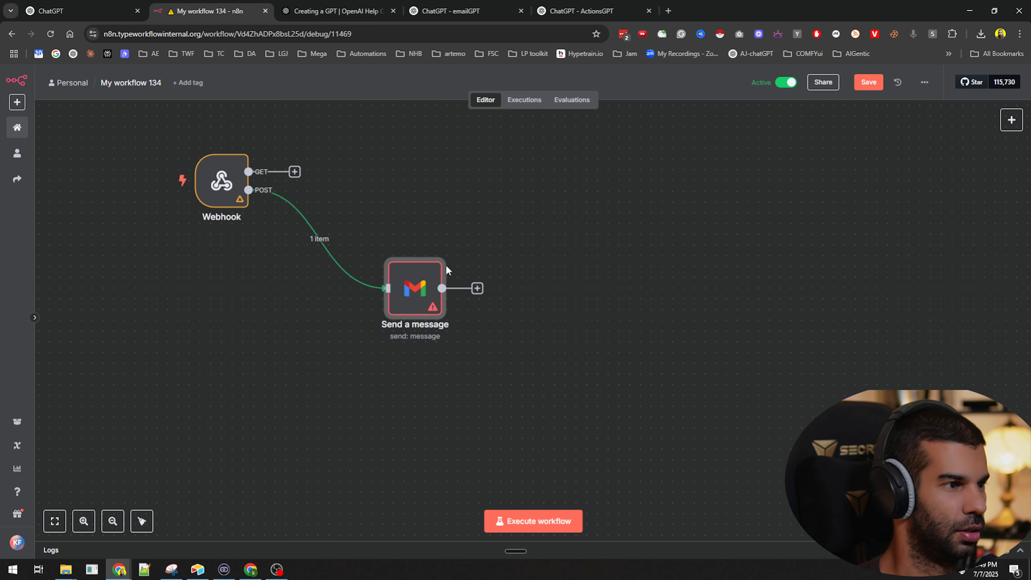
# Set Subject to the body's subject field expression and save the workflow
pyautogui.doubleClick(412, 291)
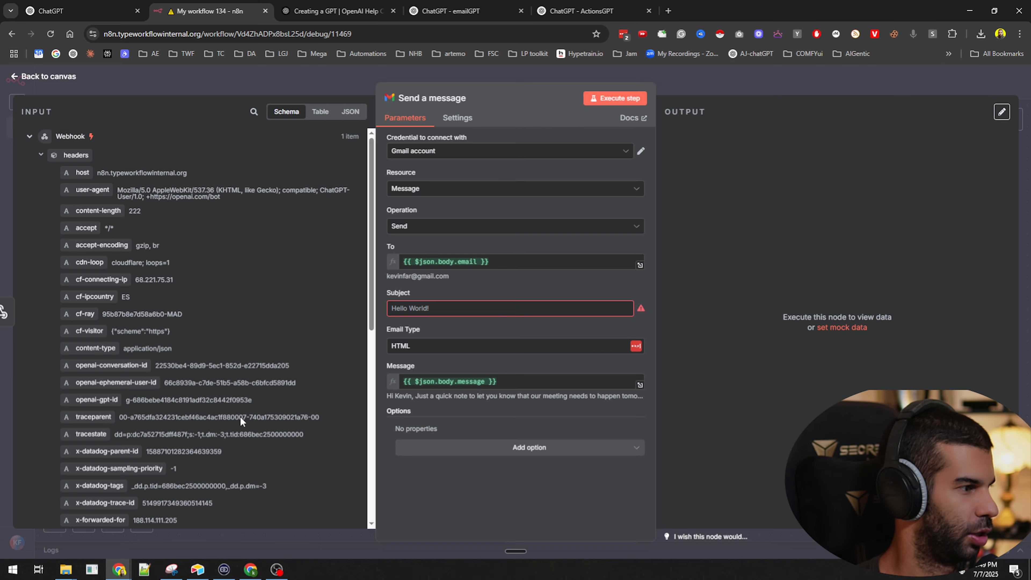
pyautogui.click(501, 266)
pyautogui.hotkey('ctrl', 'a')
pyautogui.hotkey('ctrl', 'c')
pyautogui.click(428, 333)
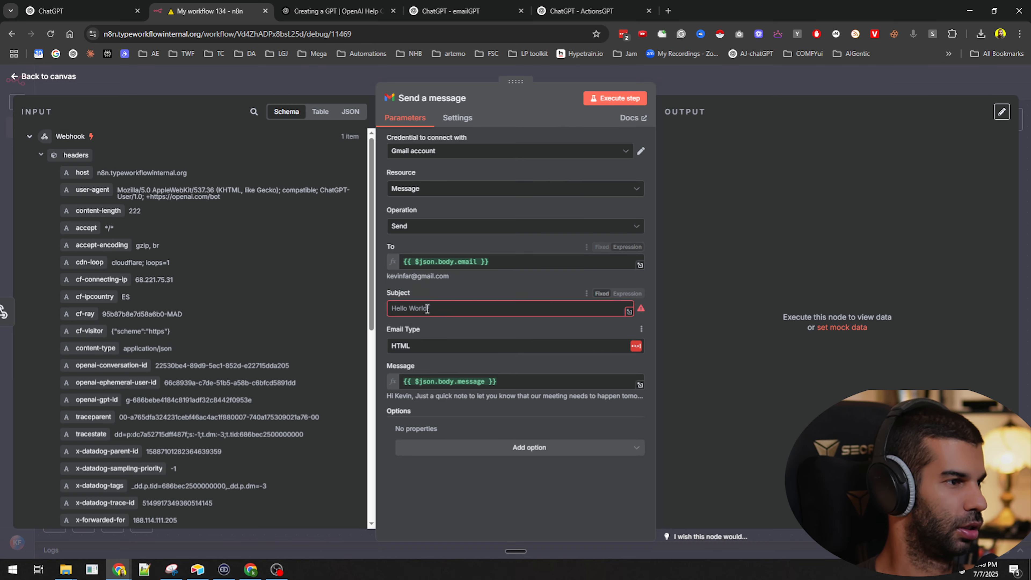
pyautogui.click(431, 309)
pyautogui.hotkey('ctrl', 'v')
pyautogui.write('subject')
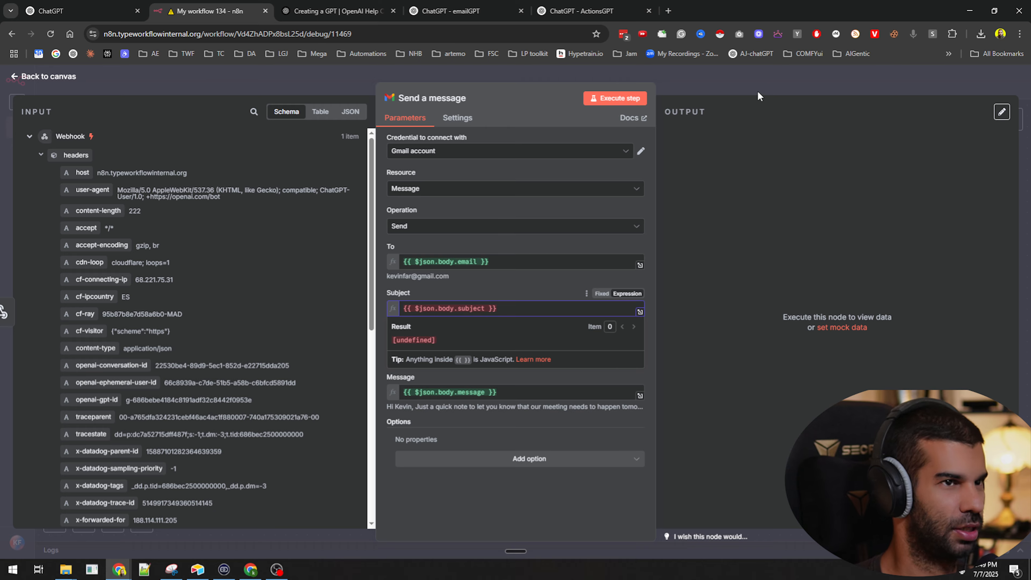
pyautogui.click(758, 95)
pyautogui.hotkey('ctrl', 's')
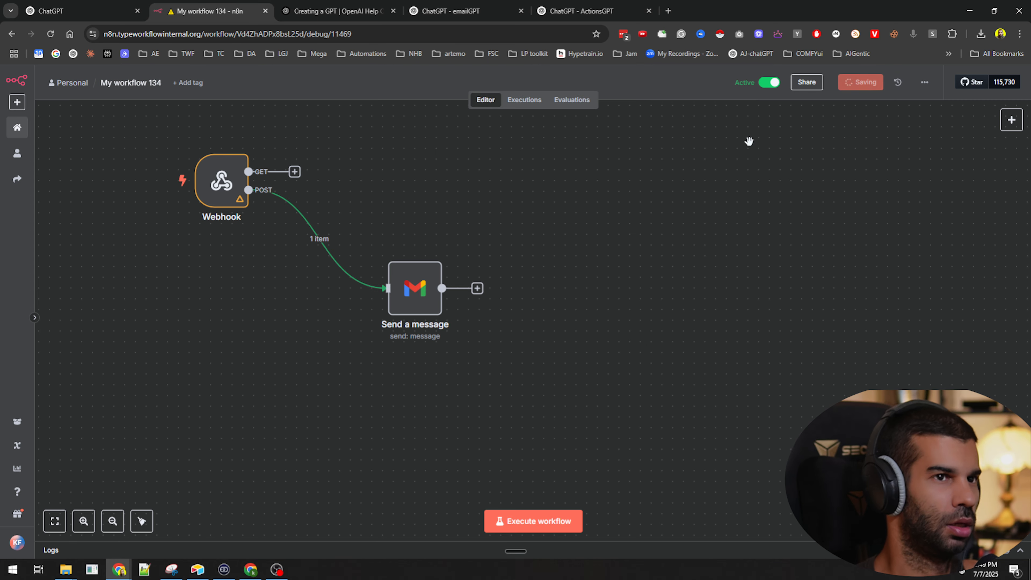
# Send emailGPT the request about tomorrow's 9am call on recording new videos and approve the webhook call
pyautogui.click(82, 11)
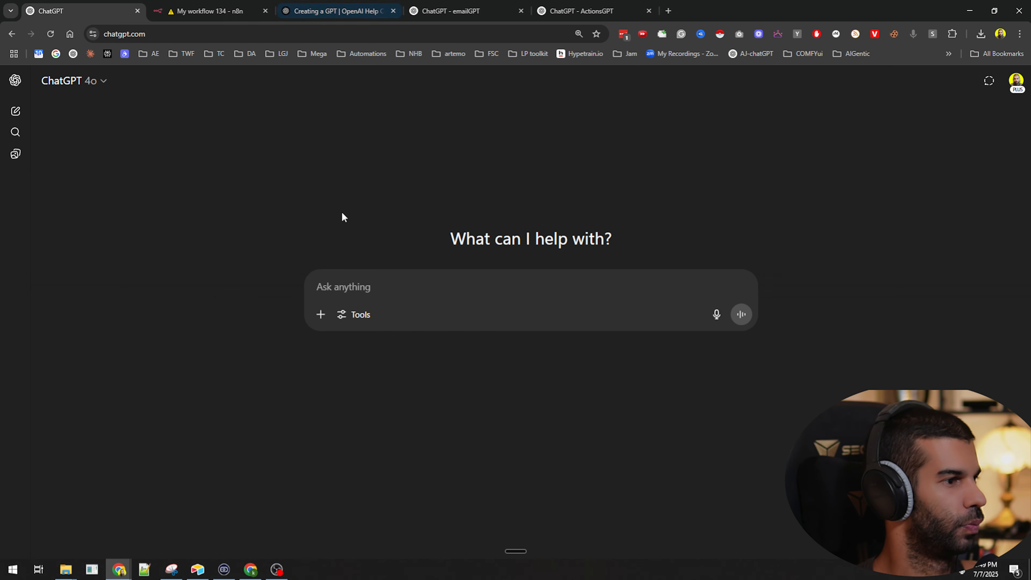
pyautogui.click(447, 11)
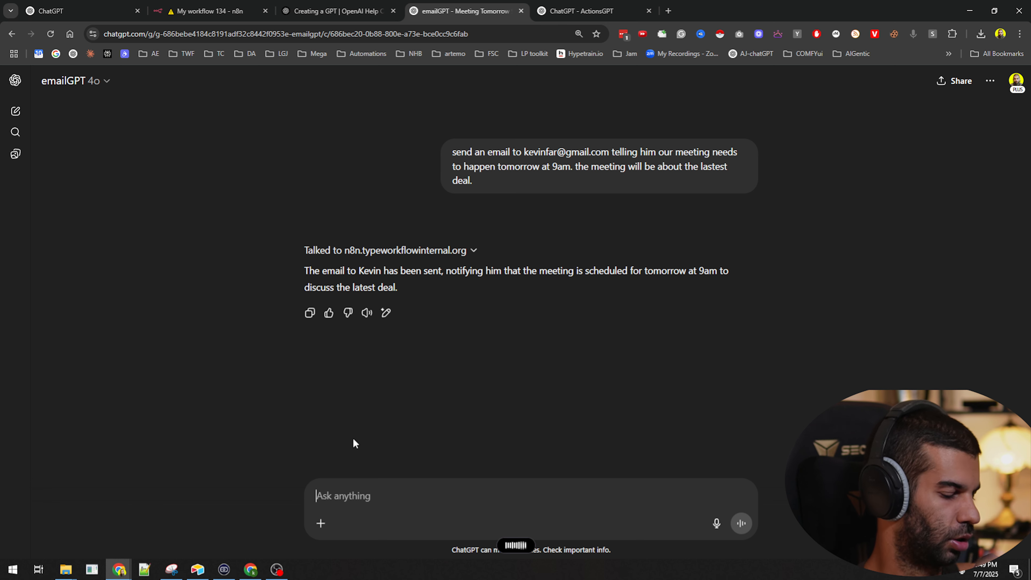
pyautogui.hotkey('ctrl', 'v')
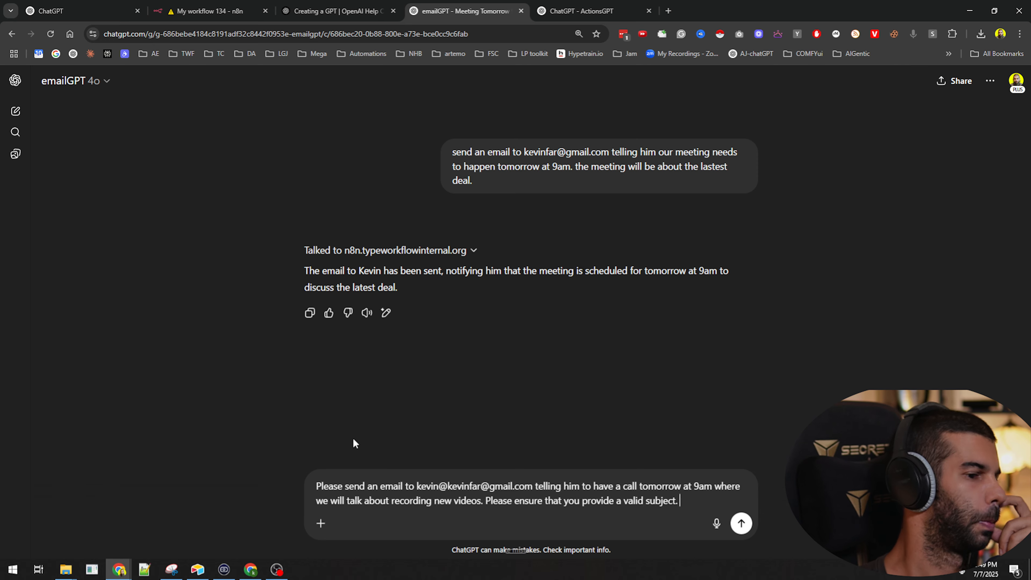
pyautogui.press('Return')
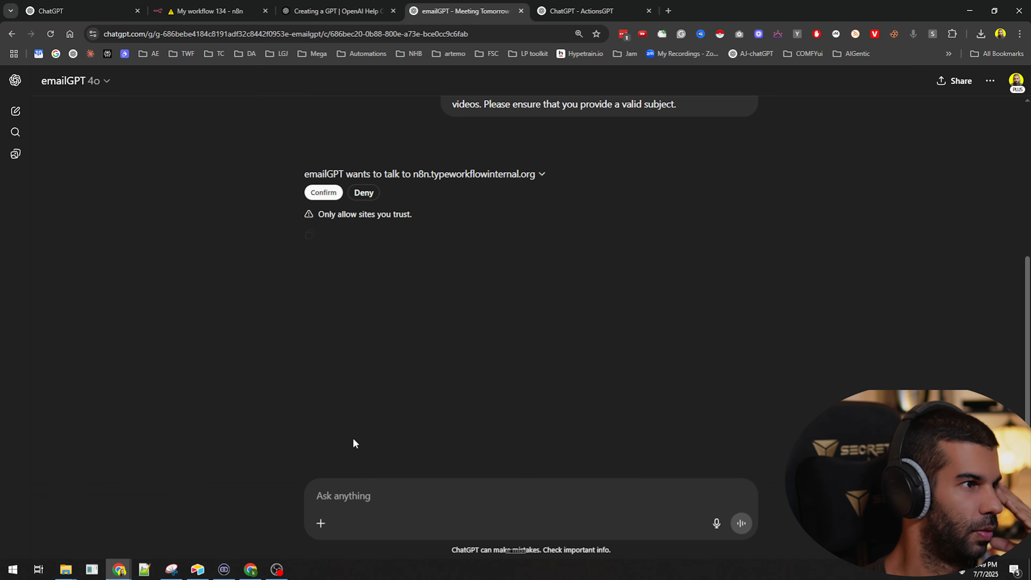
pyautogui.click(323, 193)
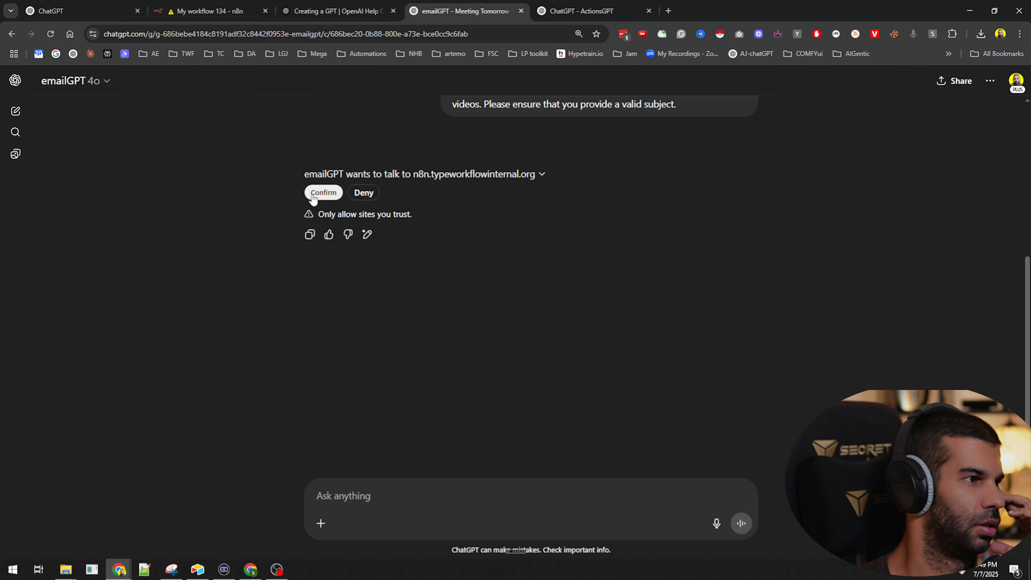
# Review emailGPT's reply complaining of an invalid email address and asking for a subject
pyautogui.moveTo(502, 158); pyautogui.dragTo(688, 162)
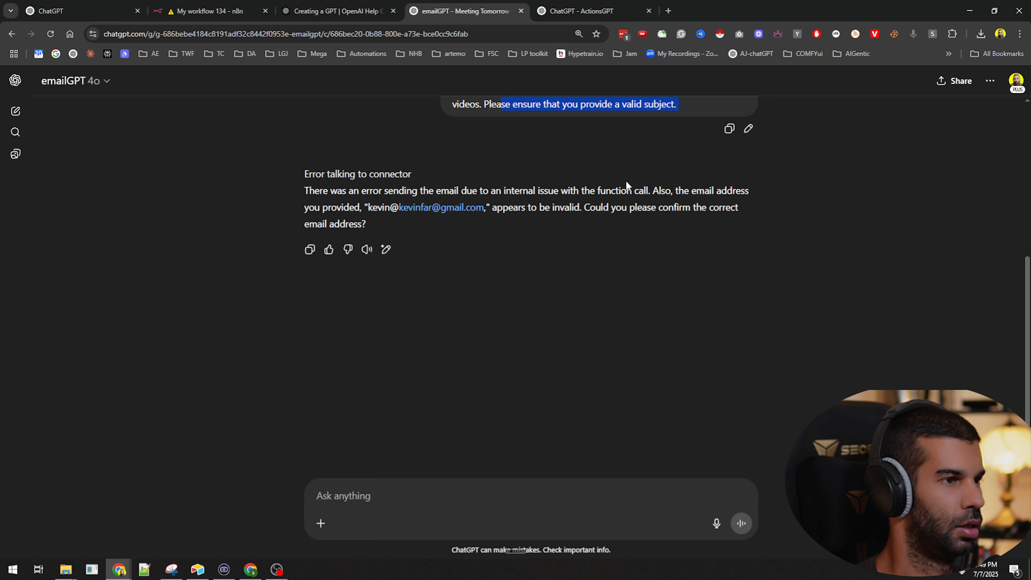
pyautogui.scroll(3, 625, 202)
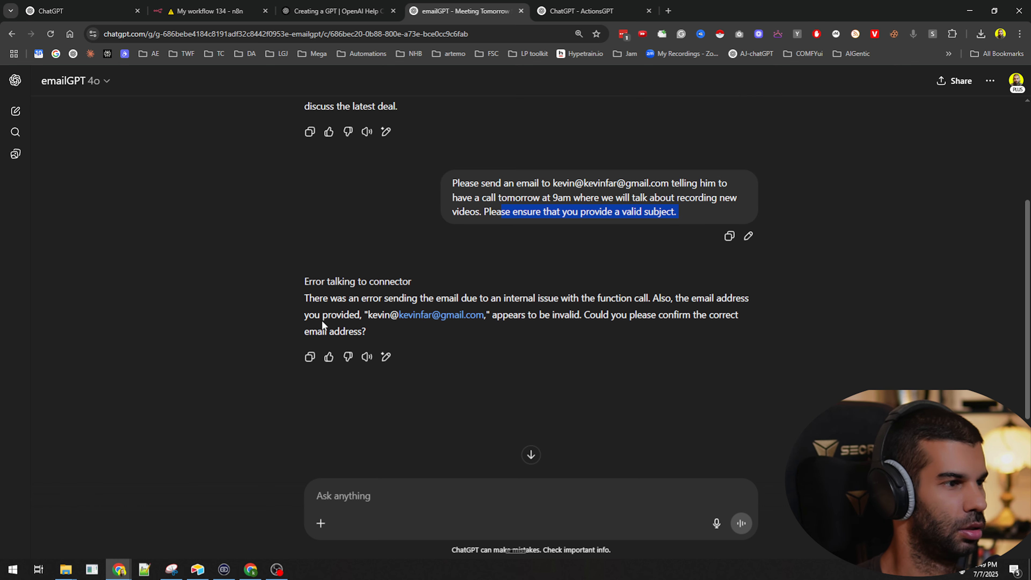
pyautogui.moveTo(355, 302); pyautogui.dragTo(645, 299)
pyautogui.click(564, 310)
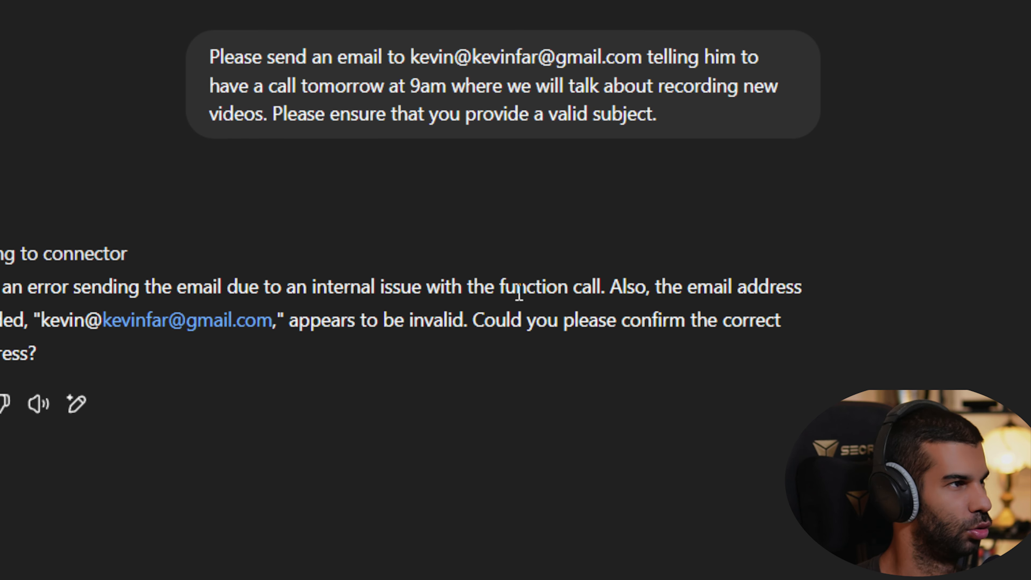
pyautogui.scroll(2, 520, 291)
pyautogui.scroll(-2, 525, 325)
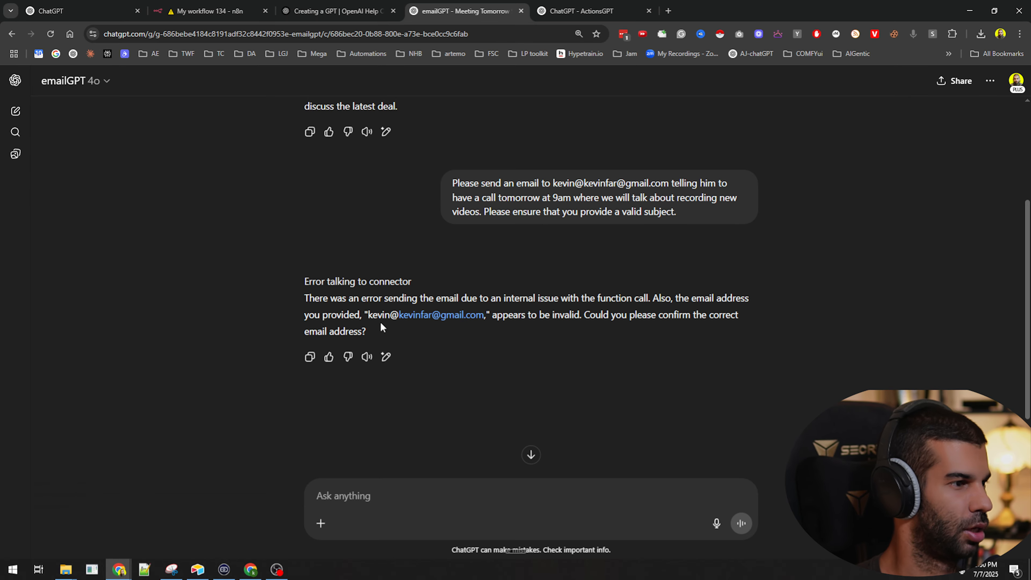
# Reply with the corrected recipient email address and approve the webhook call again
pyautogui.click(393, 491)
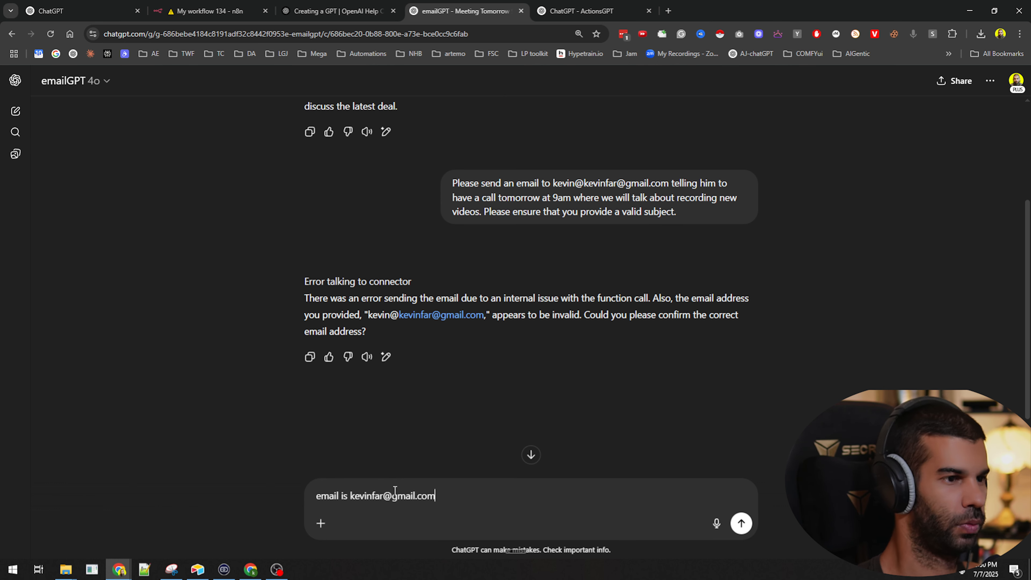
pyautogui.press('Return')
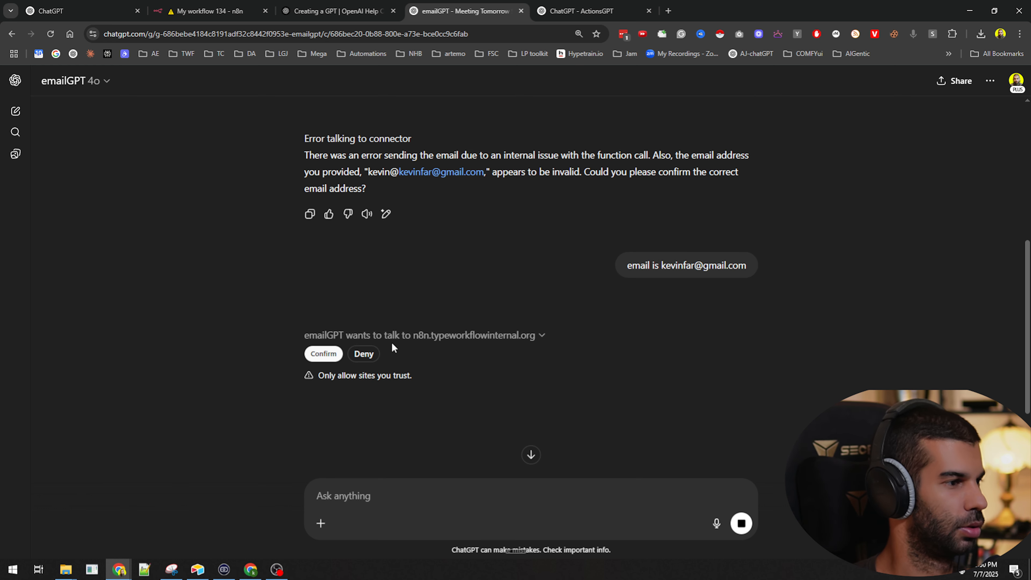
pyautogui.click(331, 352)
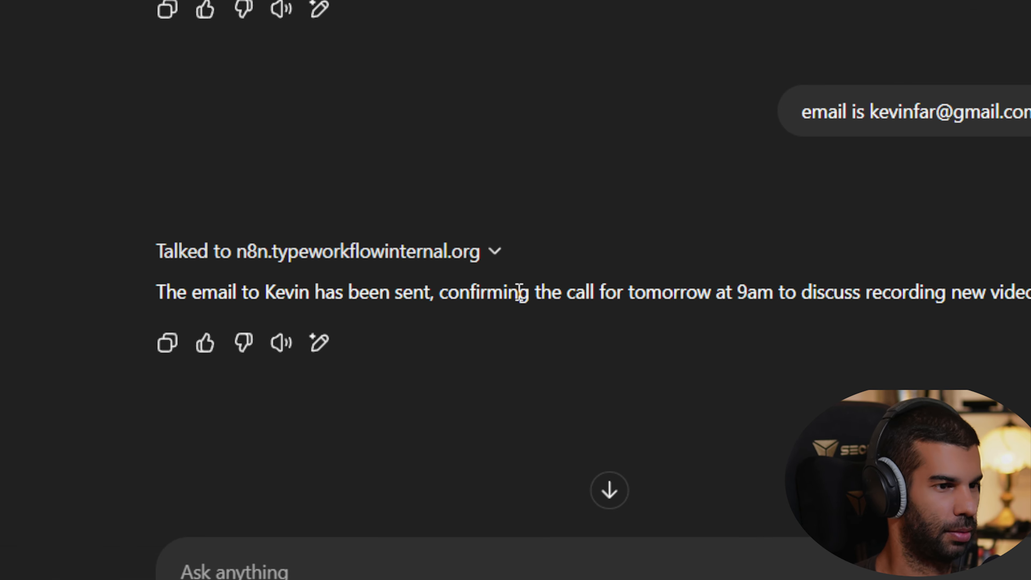
# Inspect the latest execution's Send a message node: message sent, but subject undefined
pyautogui.click(209, 11)
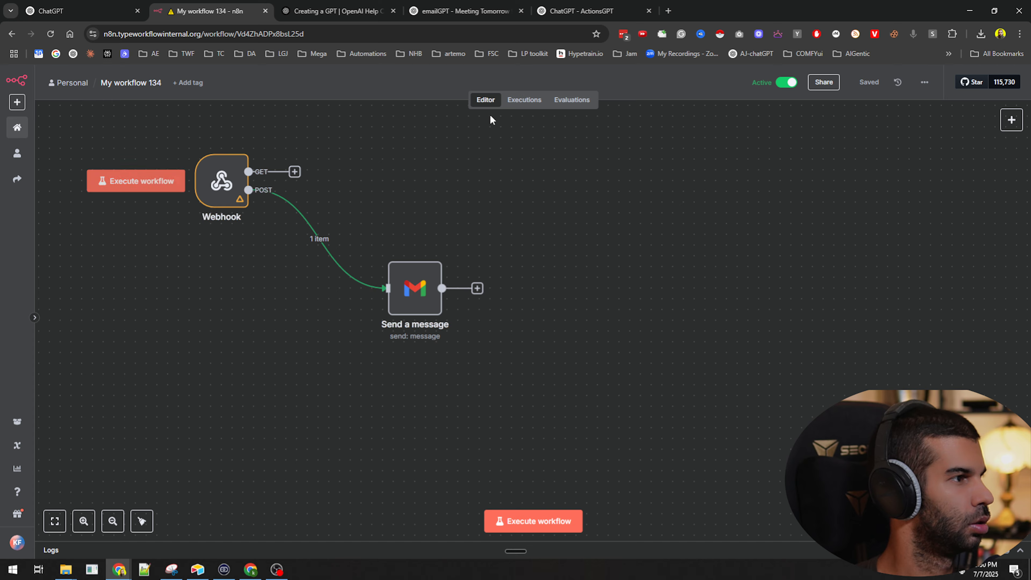
pyautogui.click(523, 100)
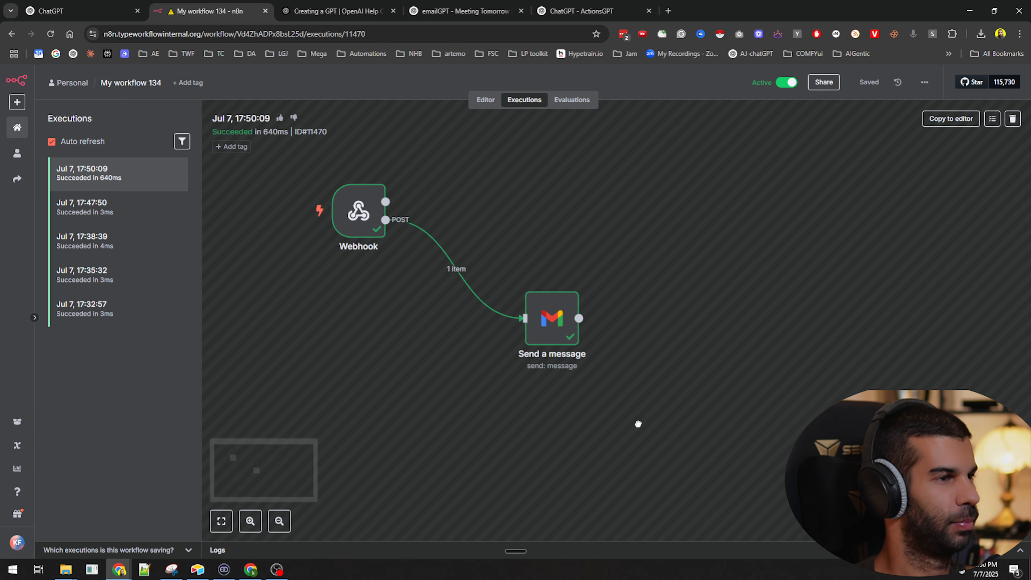
pyautogui.doubleClick(525, 270)
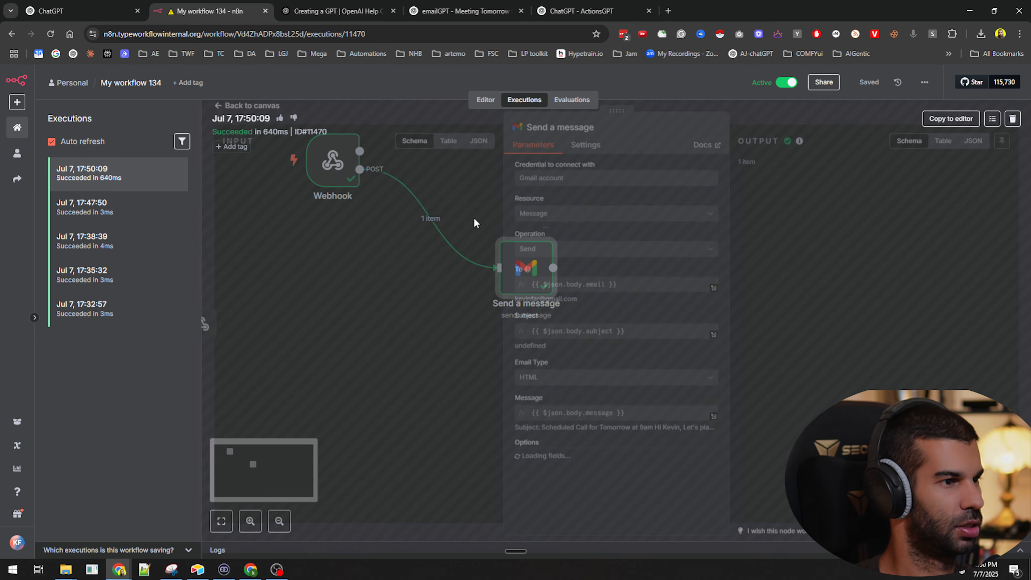
pyautogui.scroll(-10, 183, 311)
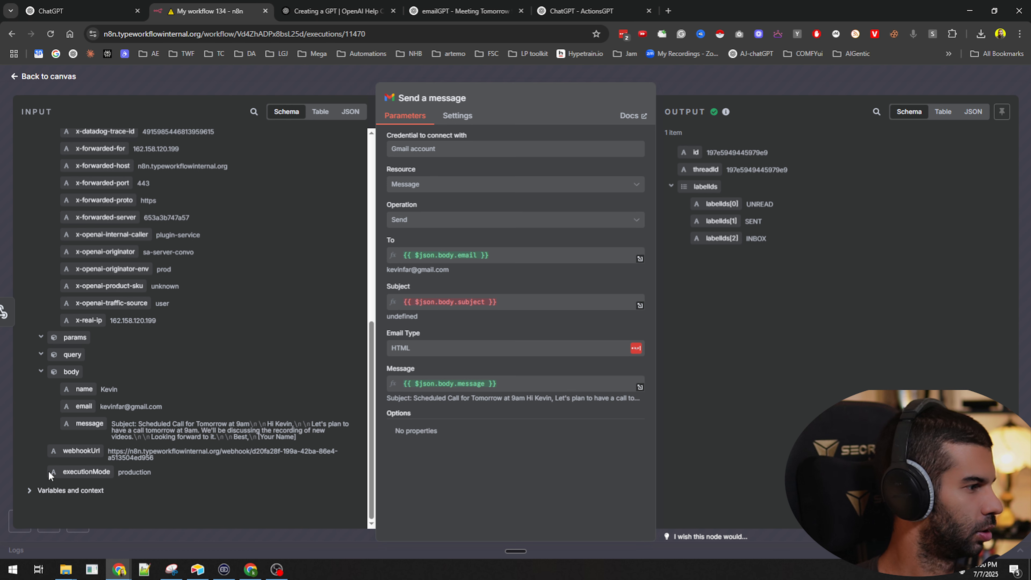
pyautogui.moveTo(94, 382); pyautogui.dragTo(525, 258)
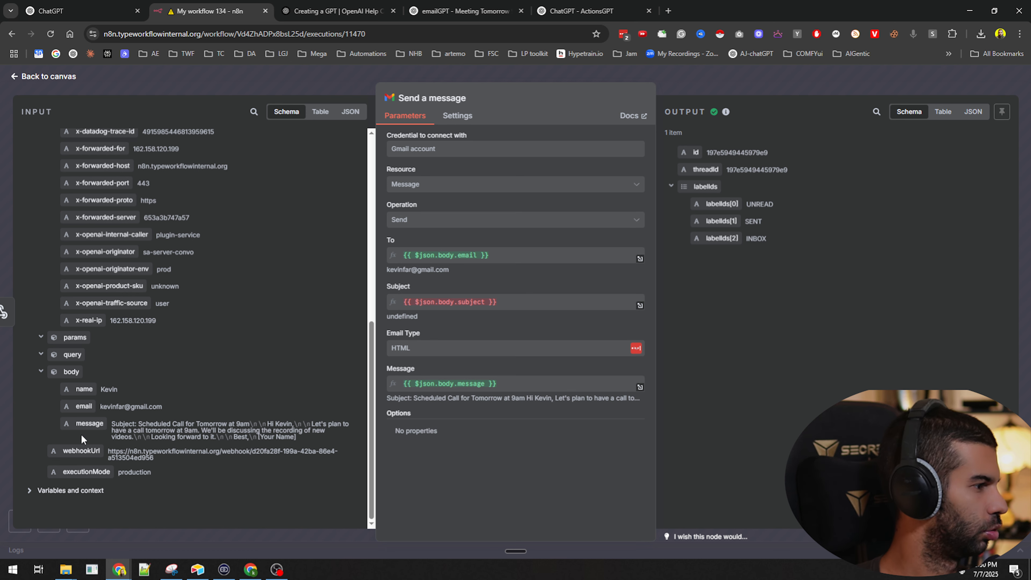
pyautogui.press('Escape')
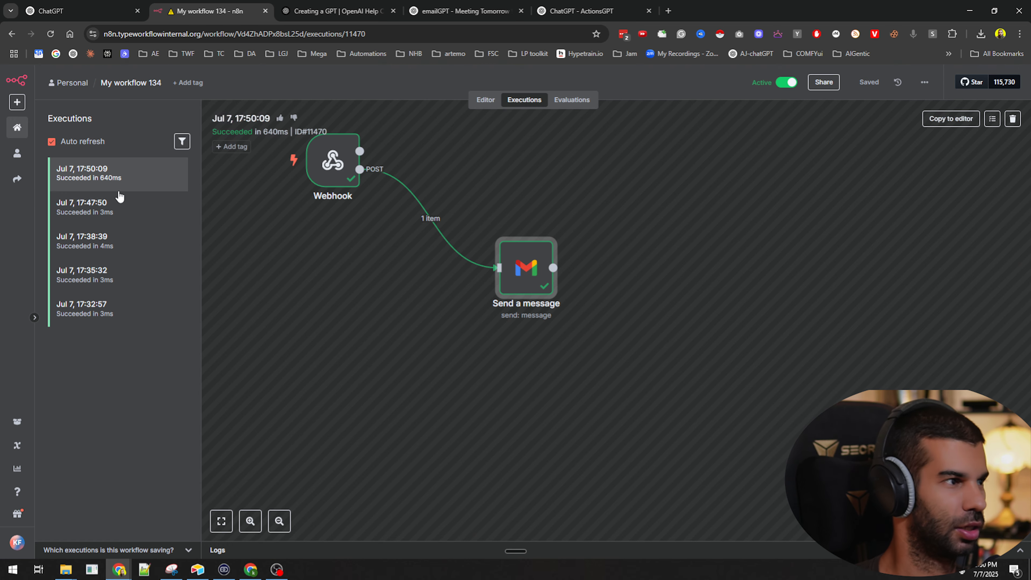
pyautogui.doubleClick(529, 272)
pyautogui.scroll(-10, 81, 430)
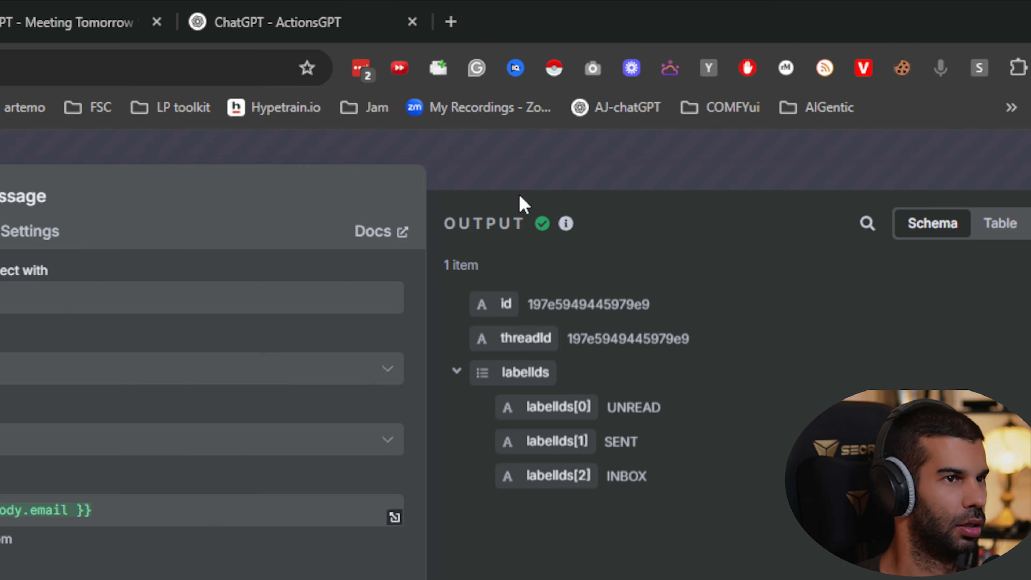
pyautogui.press('Escape')
# Review the ActionsGPT schema's requestBody and its name, email and message properties
pyautogui.click(731, 12)
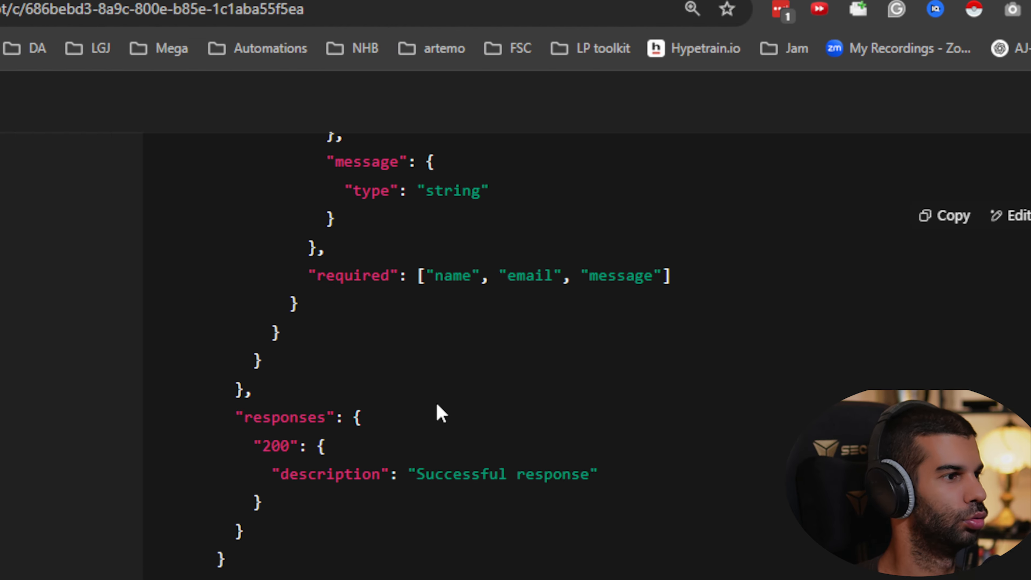
pyautogui.scroll(5, 514, 296)
pyautogui.scroll(4, 515, 293)
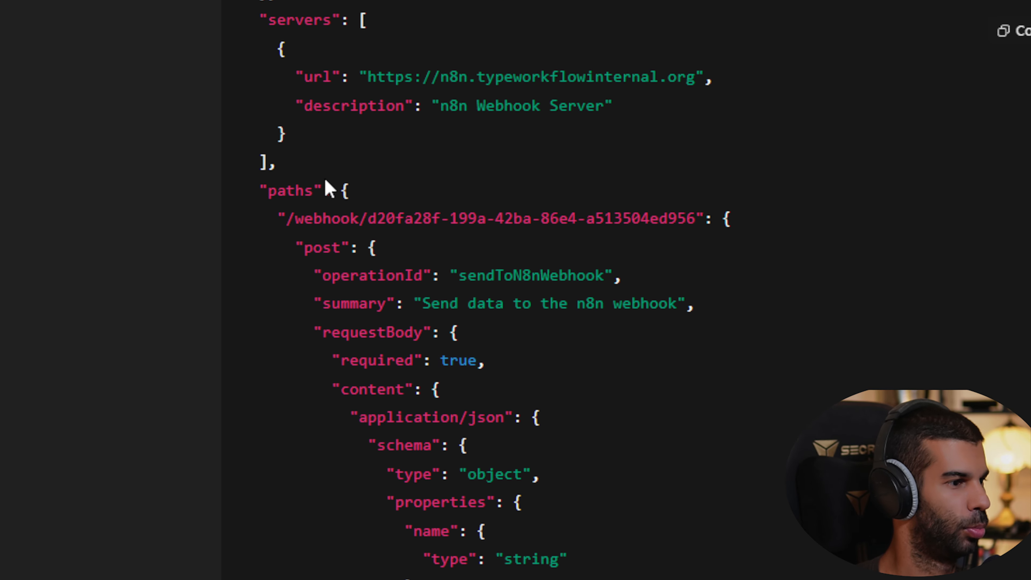
pyautogui.scroll(-2, 489, 424)
pyautogui.scroll(5, 504, 264)
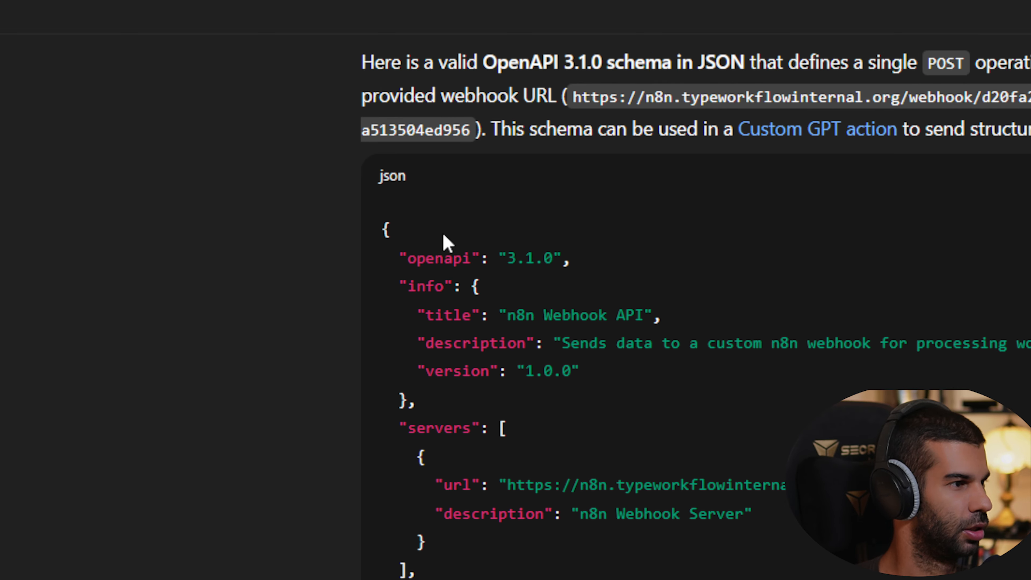
pyautogui.scroll(-8, 447, 243)
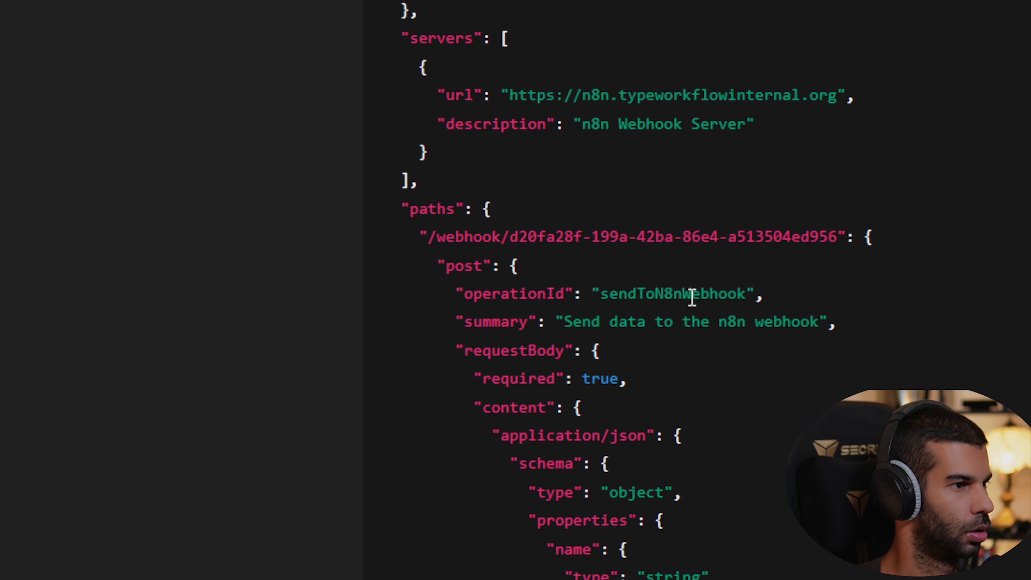
pyautogui.scroll(-2, 497, 295)
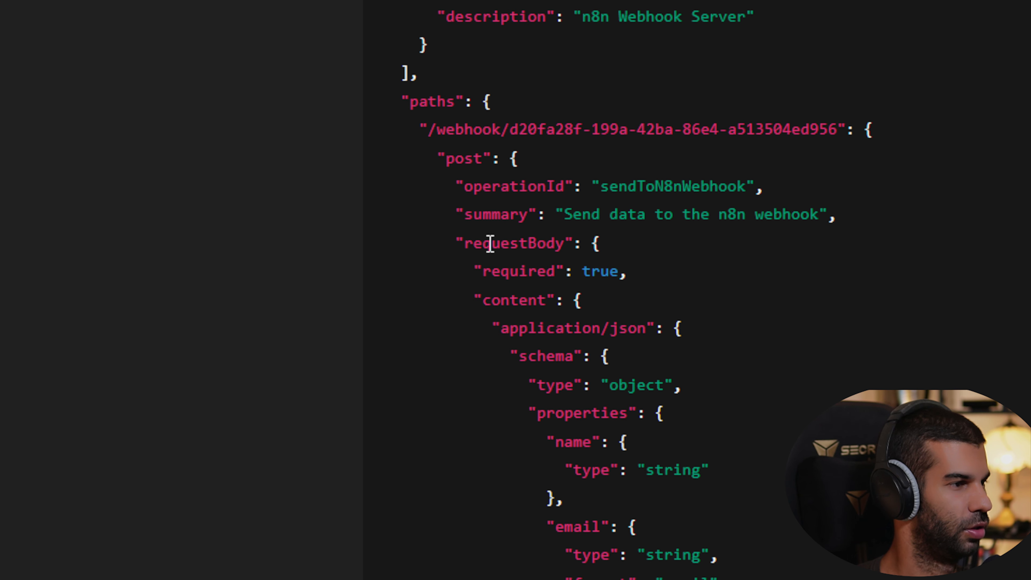
pyautogui.doubleClick(490, 243)
pyautogui.scroll(-4, 545, 287)
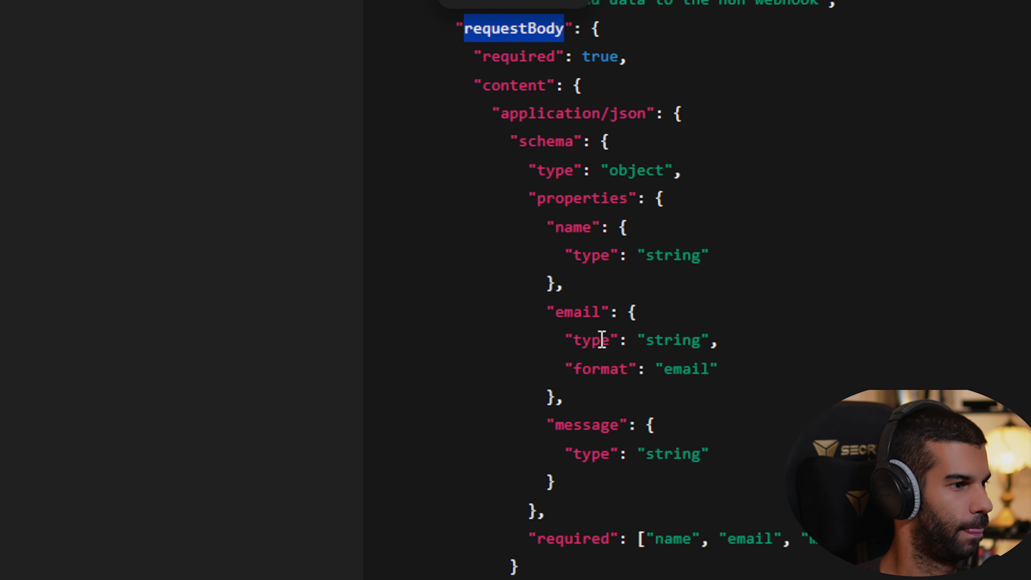
pyautogui.doubleClick(573, 228)
pyautogui.doubleClick(583, 315)
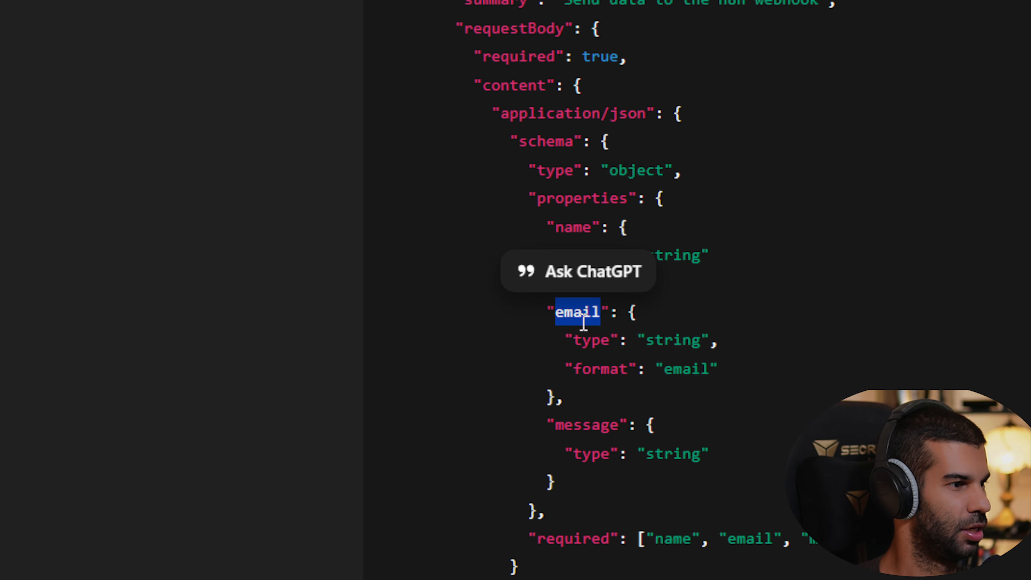
pyautogui.doubleClick(589, 424)
# Dictate a request to add a required subject field, then read the revised schema
pyautogui.click(467, 460)
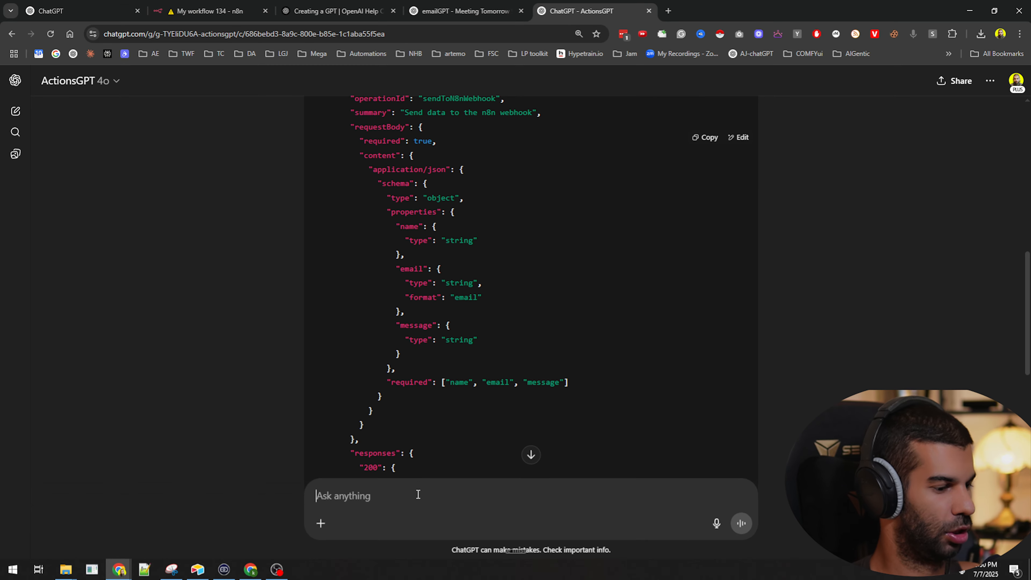
pyautogui.press('ctrl+super')
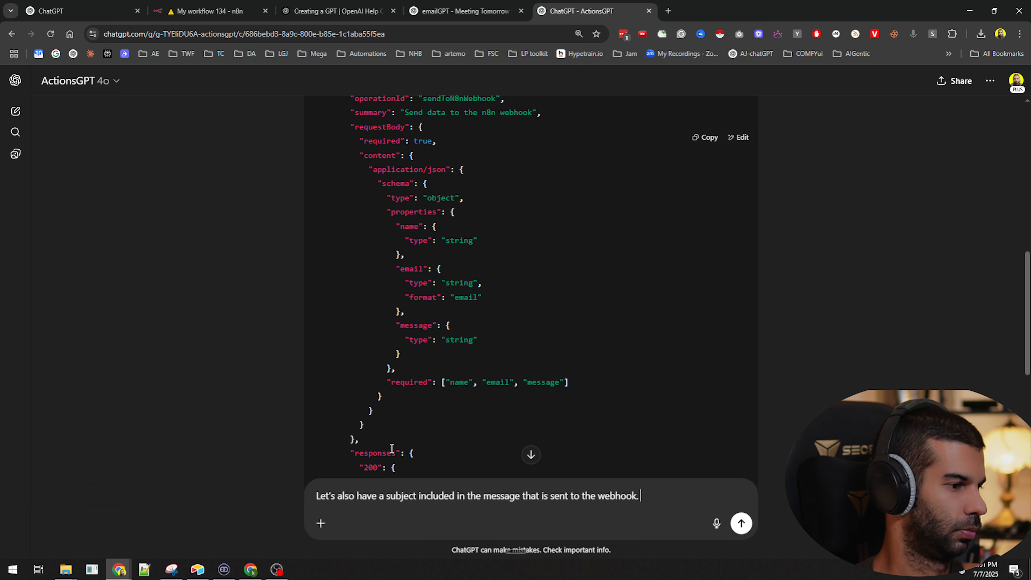
pyautogui.press('Return')
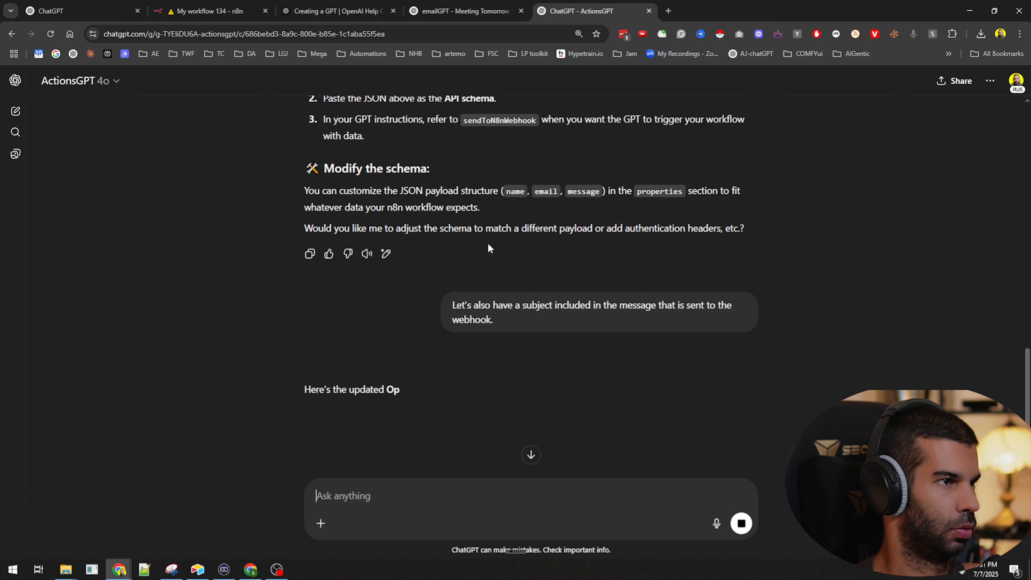
pyautogui.scroll(-4, 488, 244)
pyautogui.scroll(-3, 407, 242)
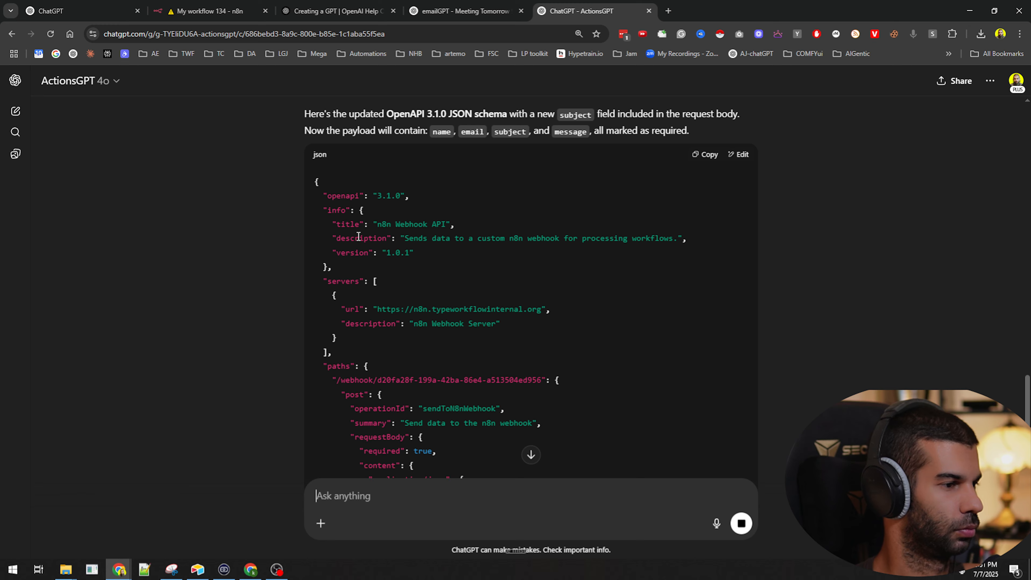
pyautogui.scroll(-12, 487, 211)
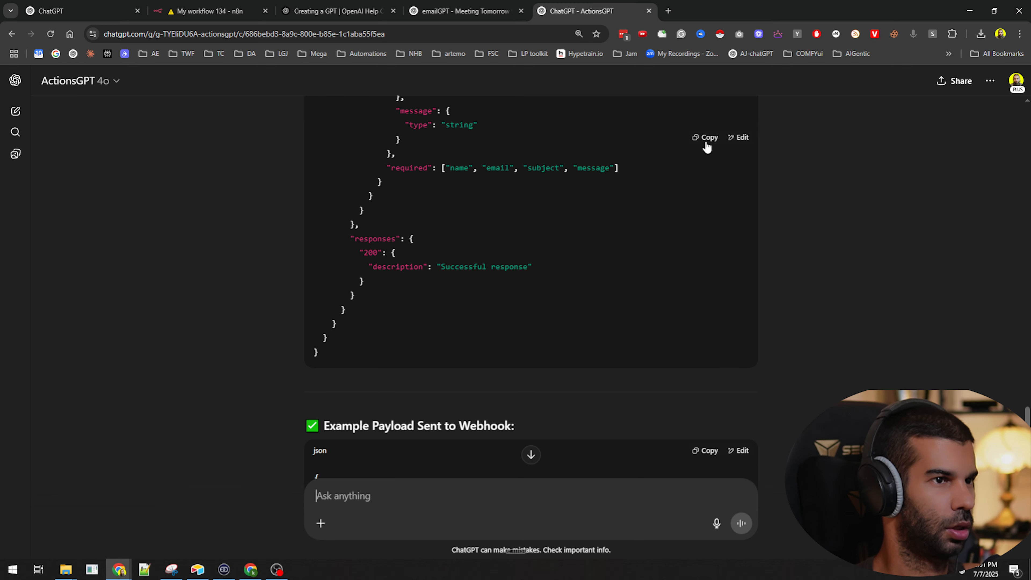
pyautogui.click(446, 11)
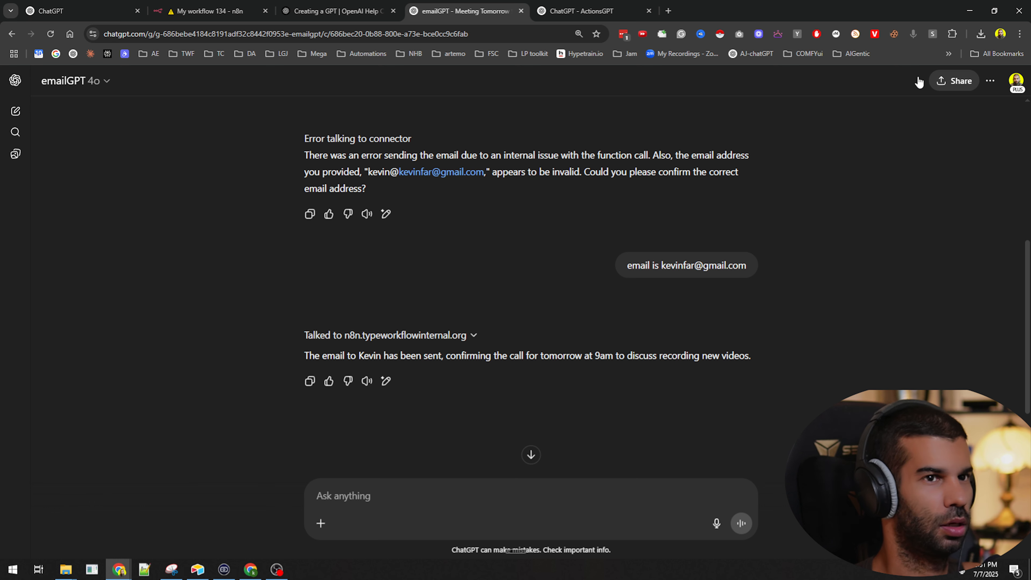
# Open the emailGPT editor and its existing n8n webhook action
pyautogui.click(89, 84)
pyautogui.click(67, 194)
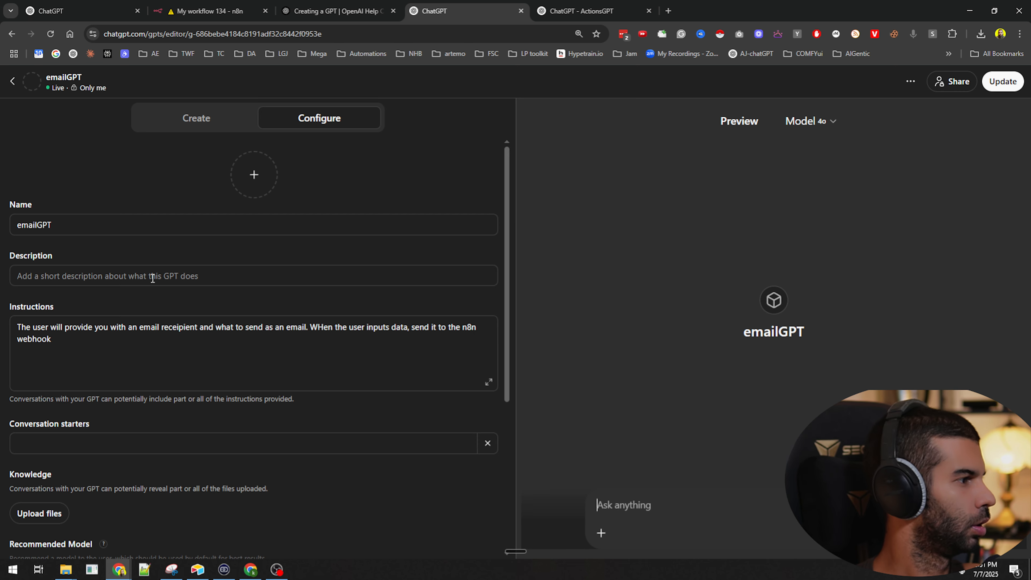
pyautogui.scroll(-5, 207, 389)
pyautogui.click(100, 480)
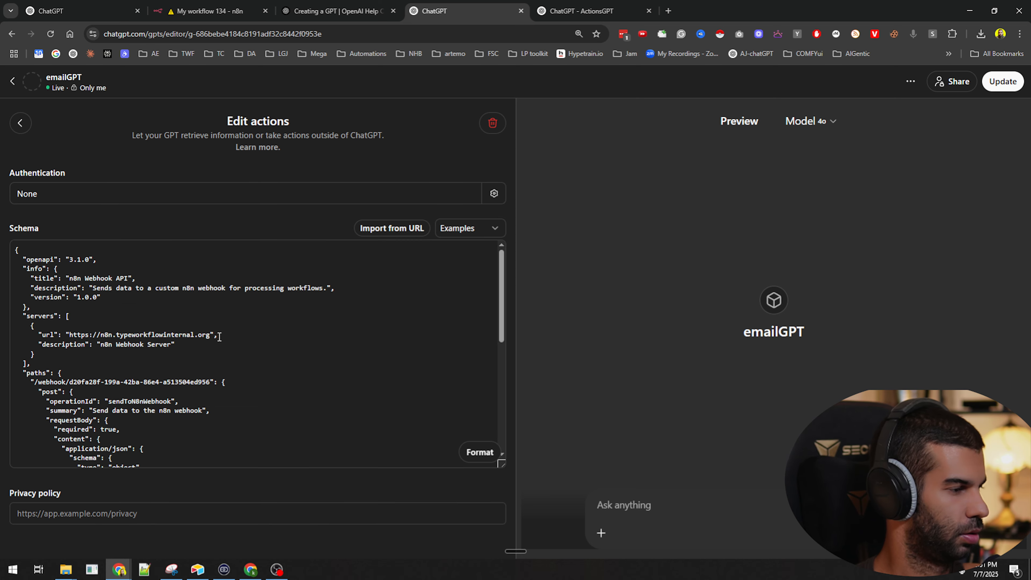
pyautogui.click(229, 317)
# Replace the action schema with the revised one requiring subject, then update and open the GPT's chat
pyautogui.hotkey('ctrl', 'a')
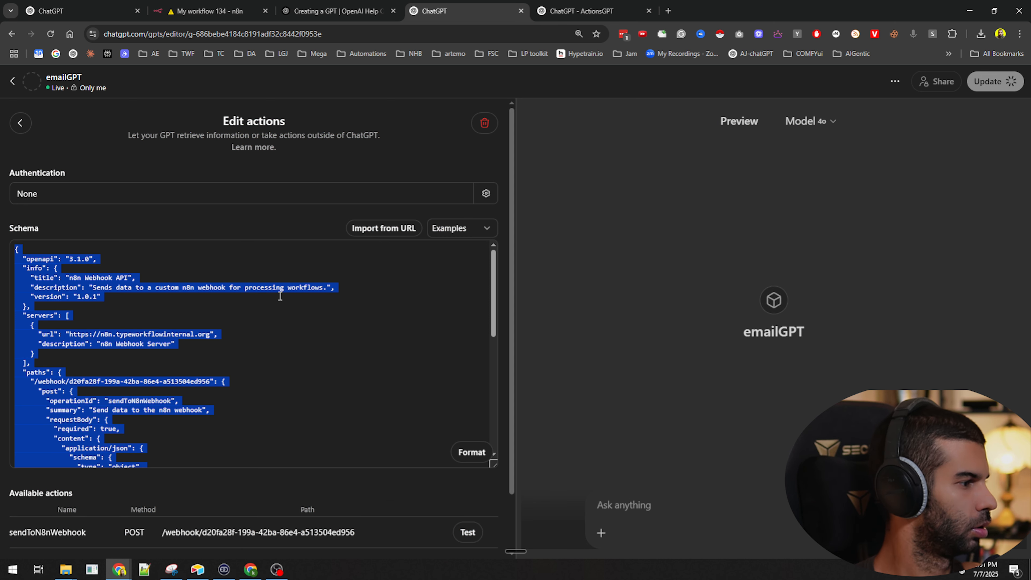
pyautogui.hotkey('ctrl', 'v')
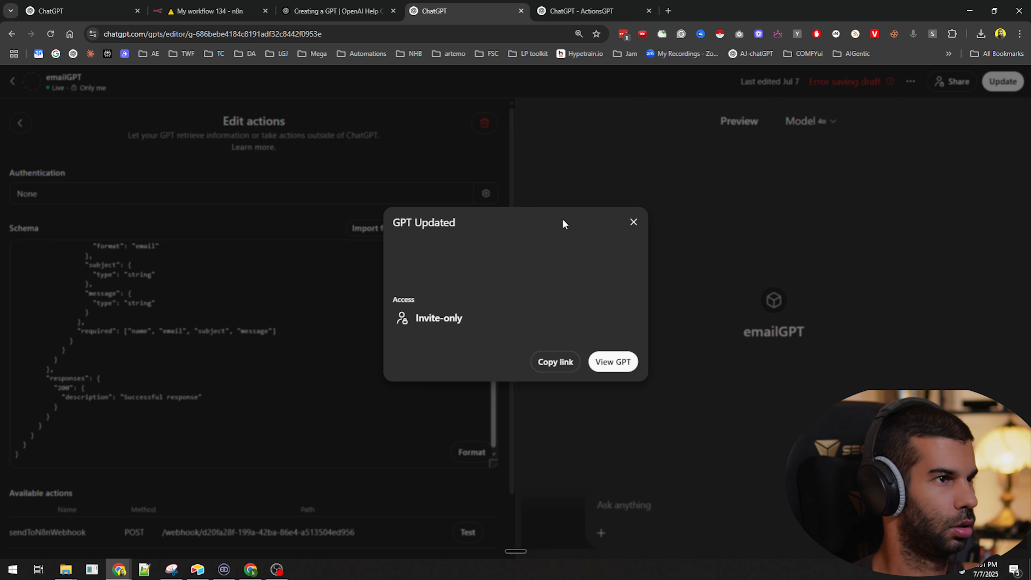
pyautogui.click(612, 361)
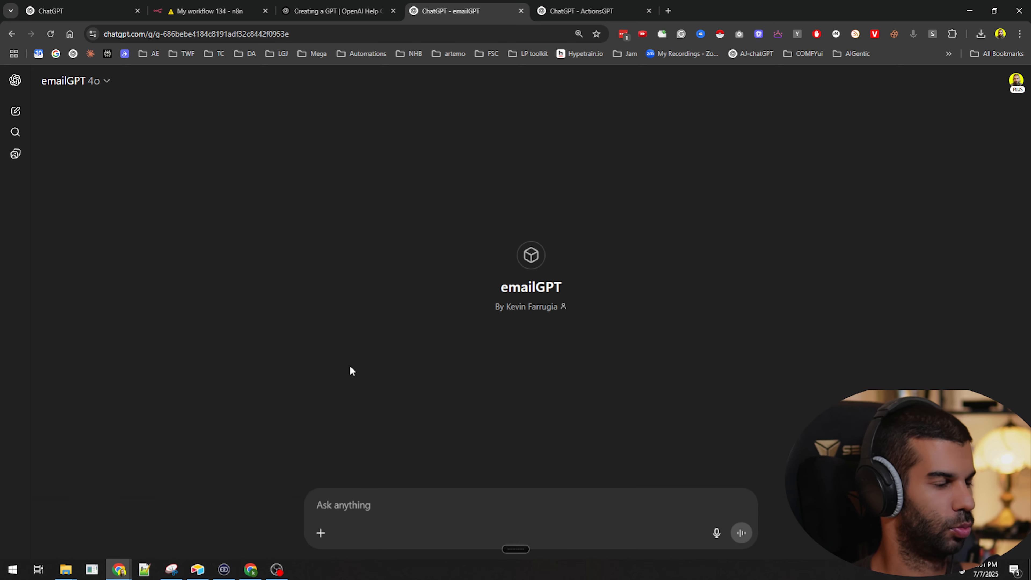
# Ask emailGPT by voice to email about discussing video creation tomorrow at 9am, allowing the webhook call
pyautogui.press('ctrl+super')
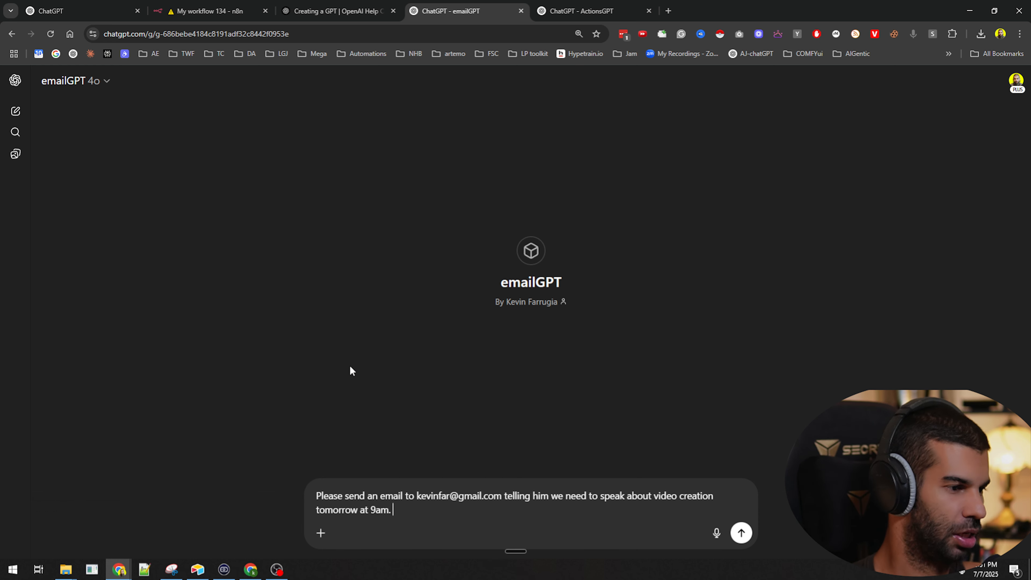
pyautogui.press('Return')
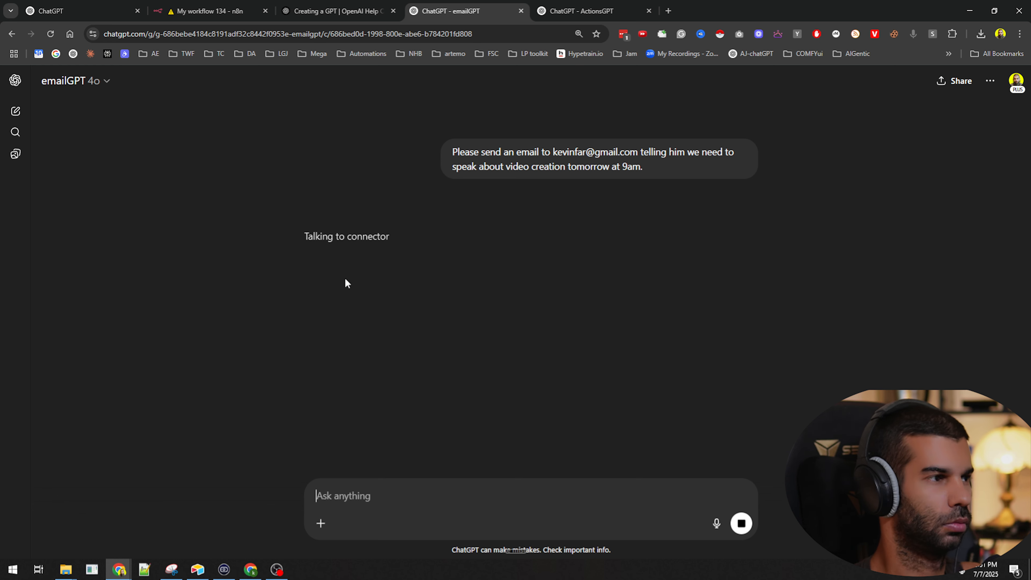
pyautogui.click(322, 254)
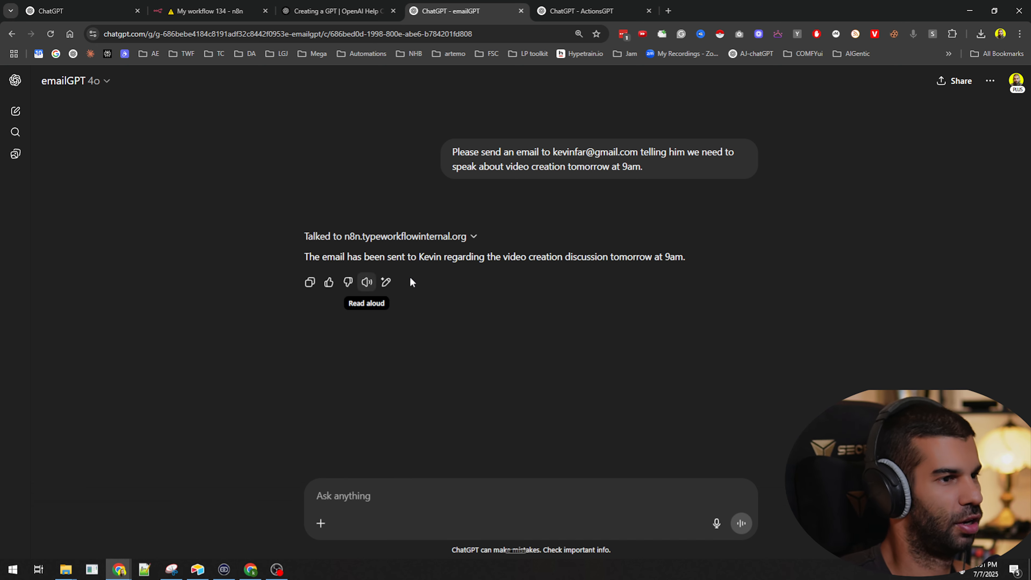
# Highlight emailGPT's confirmation that the video-creation email was sent, then go to the n8n workflow
pyautogui.moveTo(452, 256); pyautogui.dragTo(361, 256)
pyautogui.moveTo(433, 257); pyautogui.dragTo(614, 258)
pyautogui.click(199, 5)
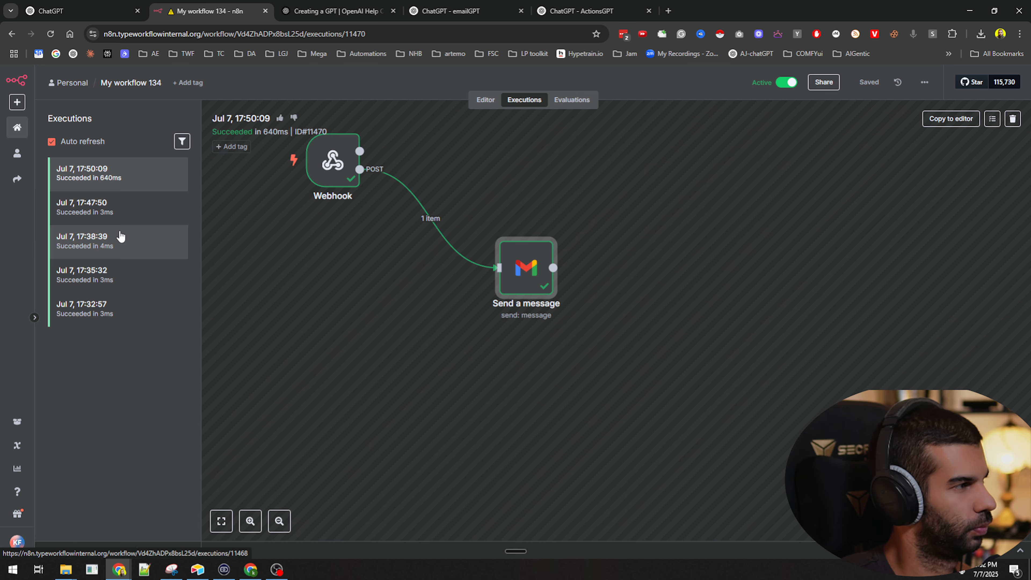
# Inspect the 17:51:49 execution's Gmail step, checking subject 'Discussion on Video Creation' and the message's sign-off placeholder
pyautogui.click(99, 174)
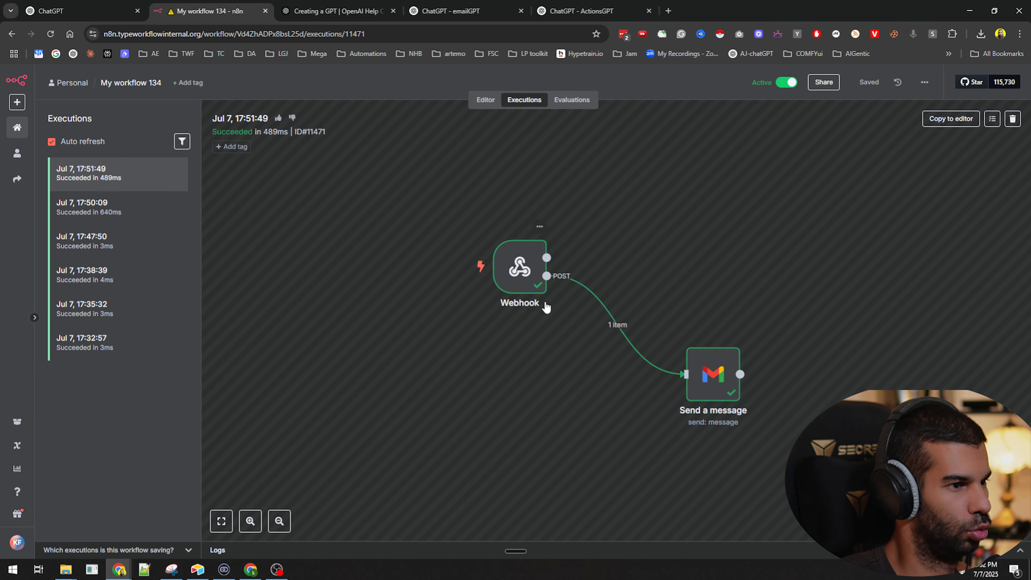
pyautogui.doubleClick(708, 377)
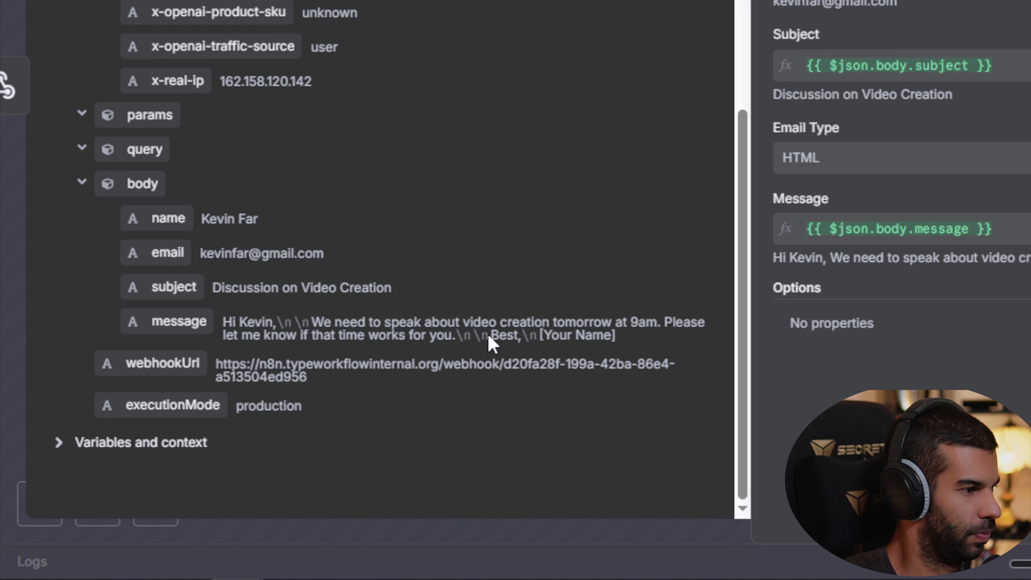
pyautogui.moveTo(368, 335); pyautogui.dragTo(613, 344)
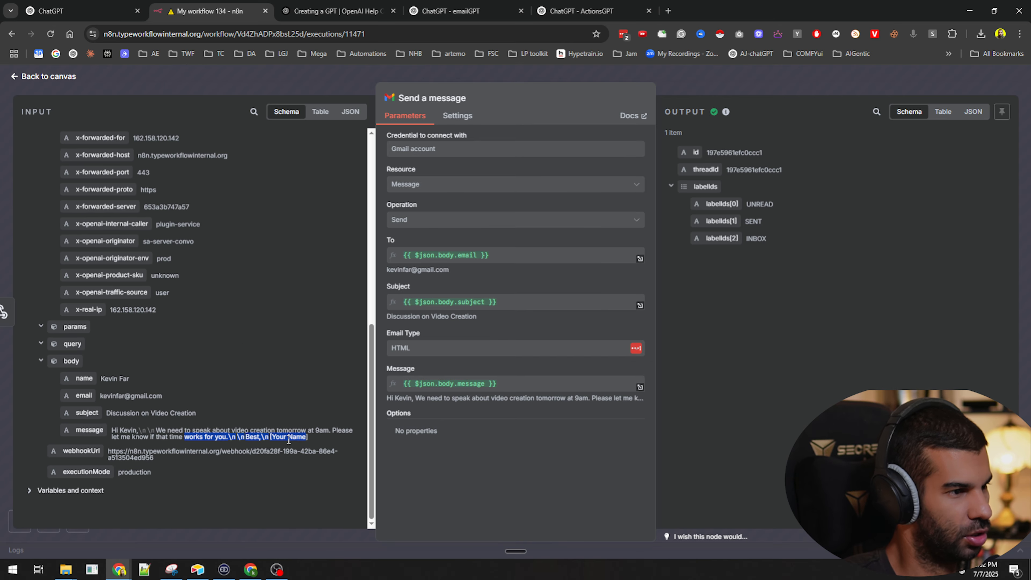
pyautogui.hotkey('ctrl', 't')
# Check the 'Discussion on Video Creation' email about the 9am meeting in Gmail, then close n8n's execution details
pyautogui.write('gmail.com')
pyautogui.press('Return')
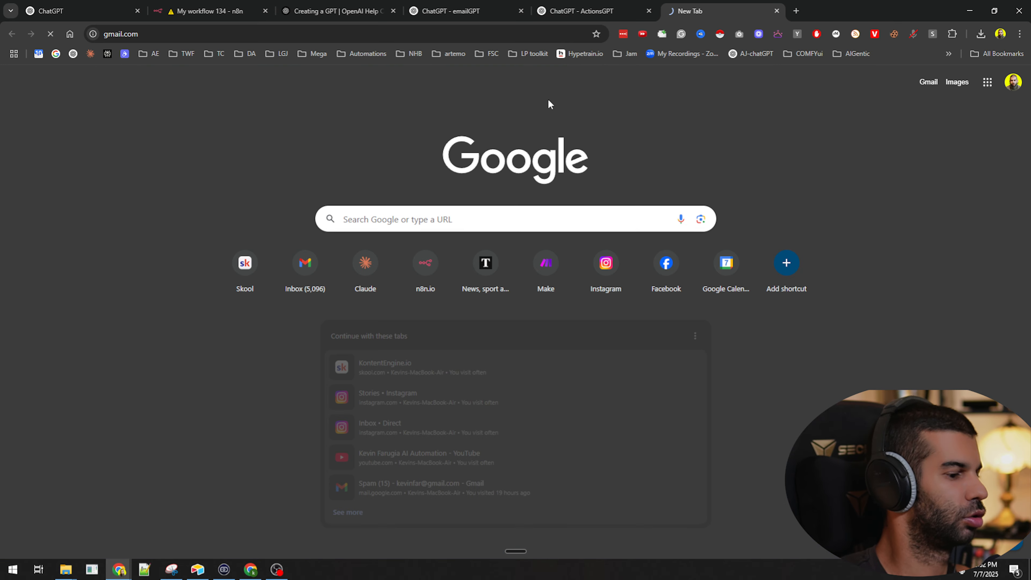
pyautogui.hotkey('ctrl', 'w')
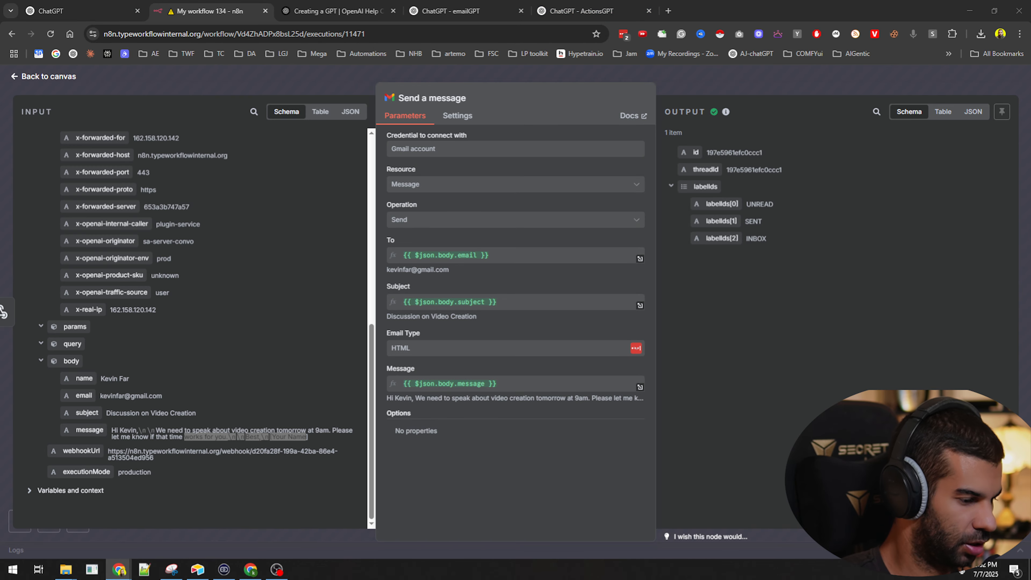
pyautogui.moveTo(475, 579); pyautogui.dragTo(432, 2)
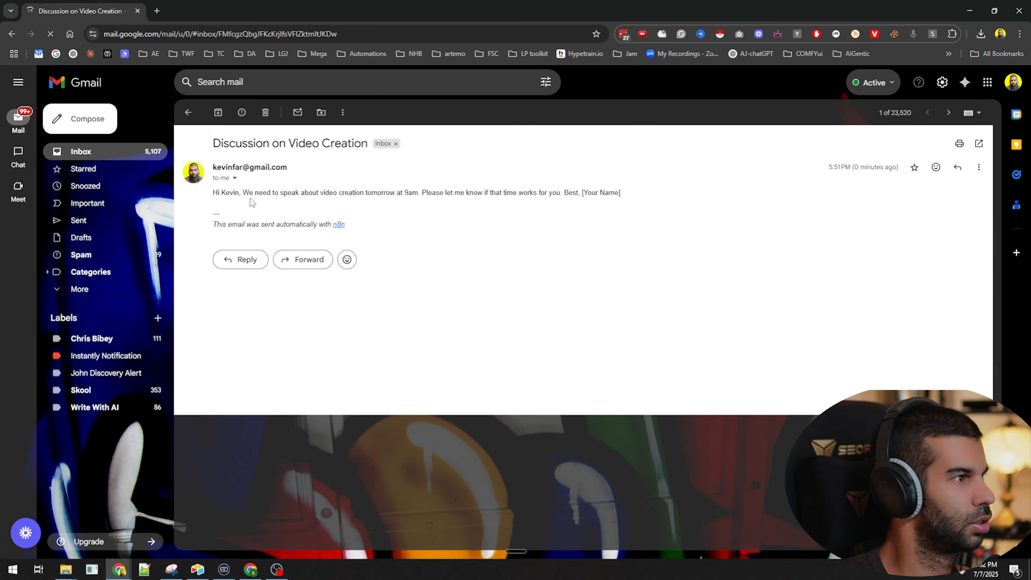
pyautogui.moveTo(249, 194); pyautogui.dragTo(589, 194)
pyautogui.click(588, 205)
pyautogui.moveTo(83, 2); pyautogui.dragTo(523, 579)
pyautogui.click(758, 89)
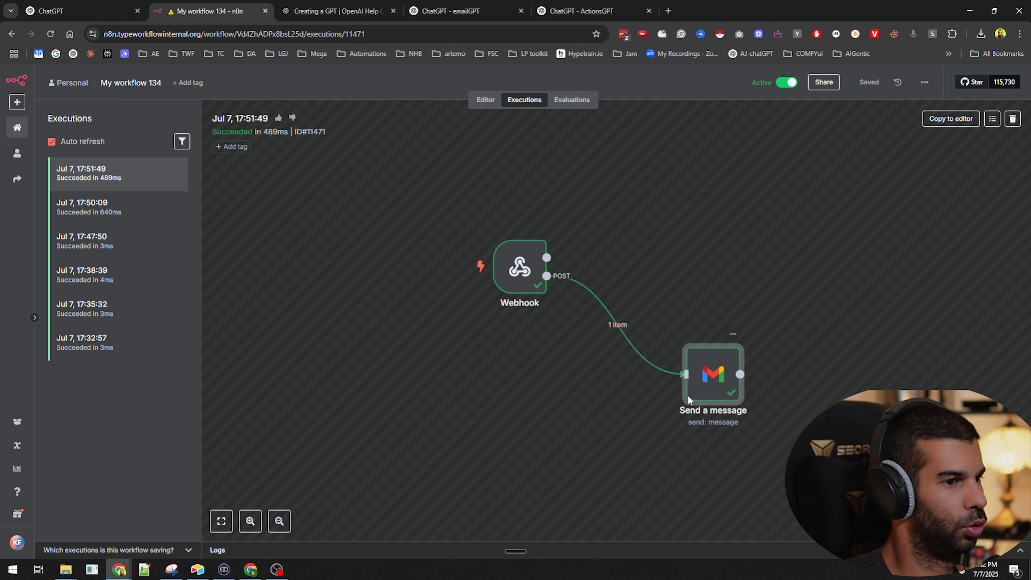
# Add Append n8n Attribution, turned off, to the Send a message step and save the workflow
pyautogui.click(491, 102)
pyautogui.doubleClick(407, 293)
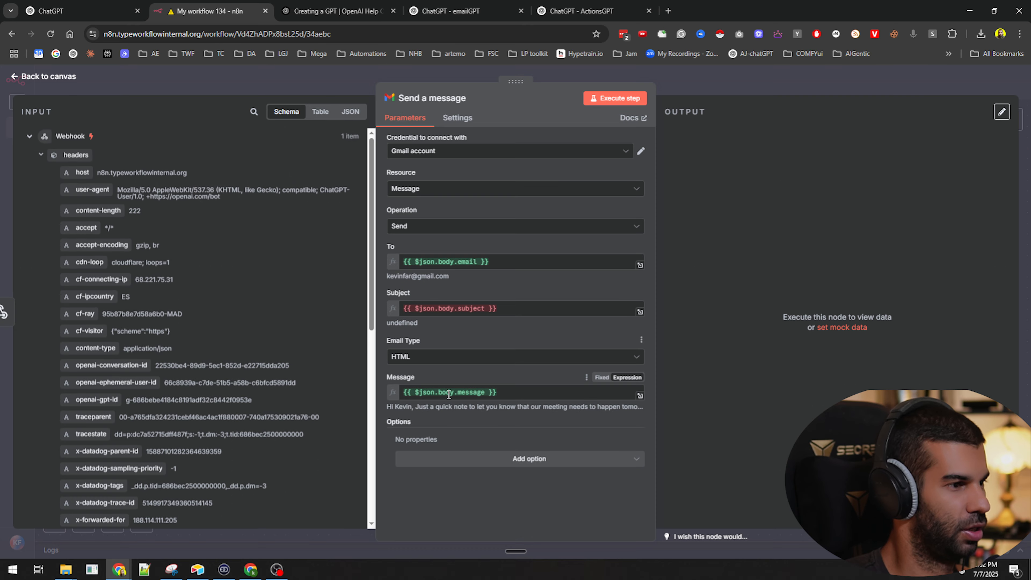
pyautogui.click(529, 459)
pyautogui.click(422, 321)
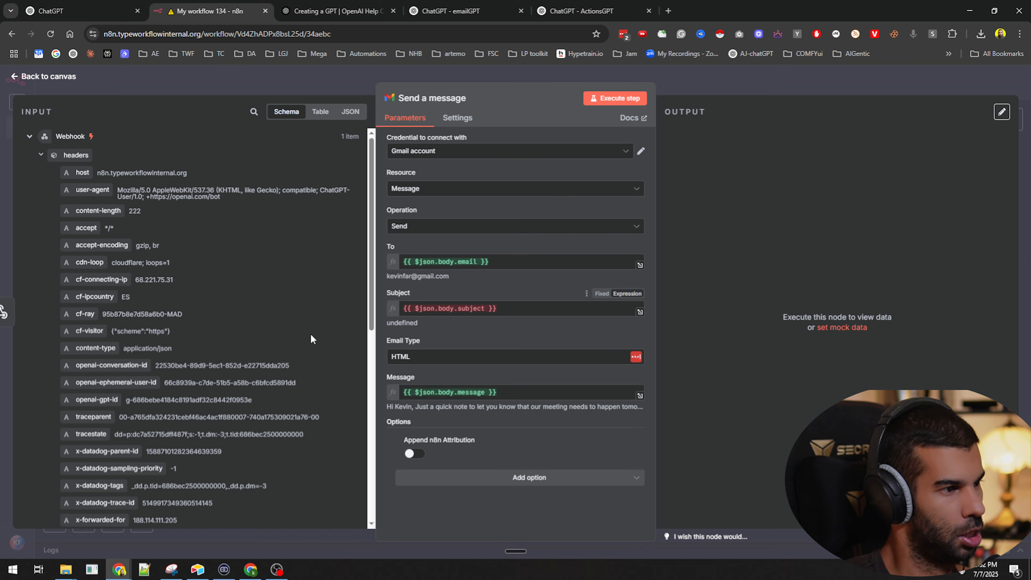
pyautogui.scroll(-5, 310, 333)
pyautogui.press('Escape')
pyautogui.click(866, 83)
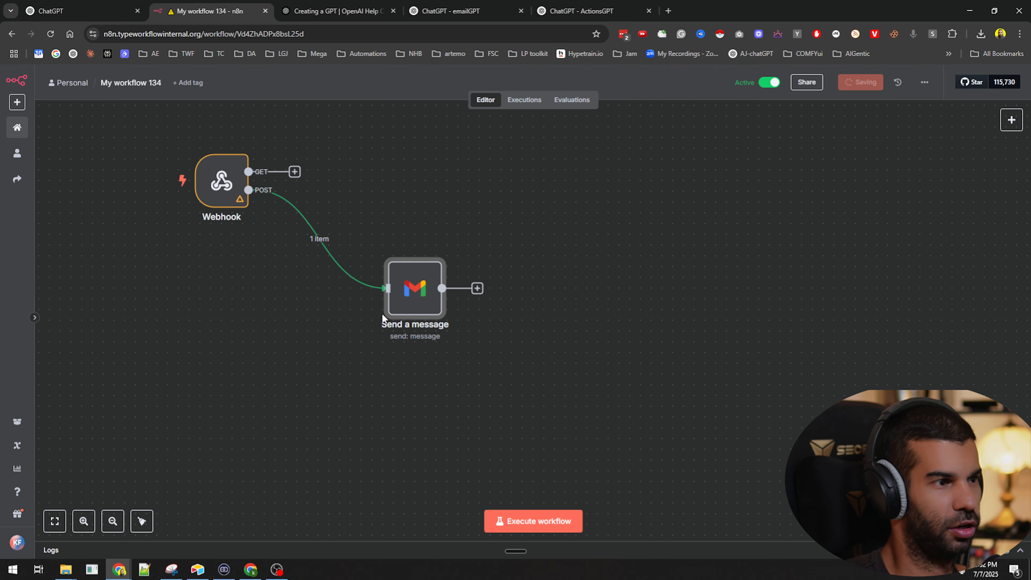
# Rearrange the Webhook and Send a message nodes, then view the Webhook's received POST body data
pyautogui.moveTo(420, 314); pyautogui.dragTo(378, 206)
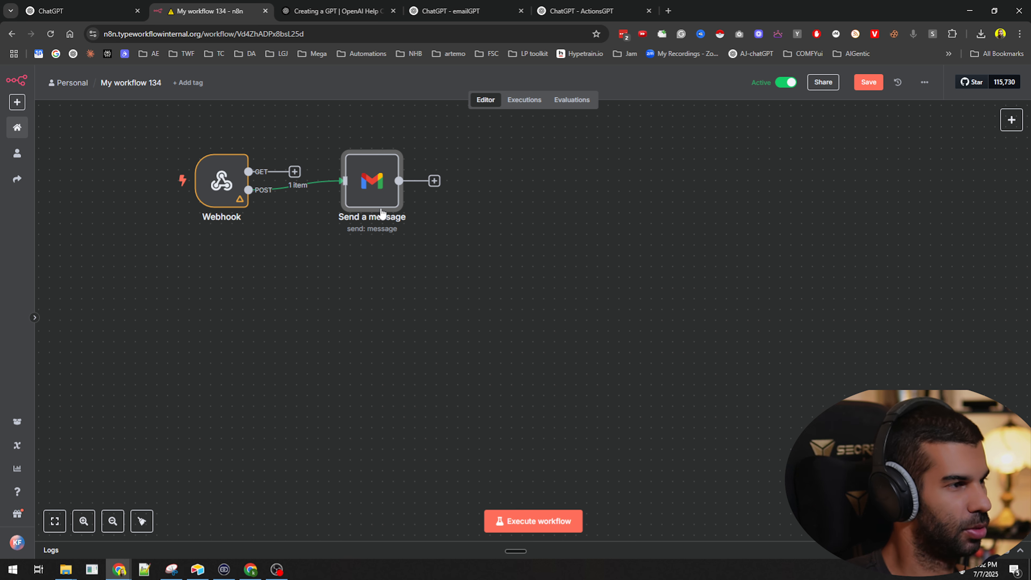
pyautogui.hotkey('ctrl', 's')
pyautogui.hotkey('ctrl', 'z')
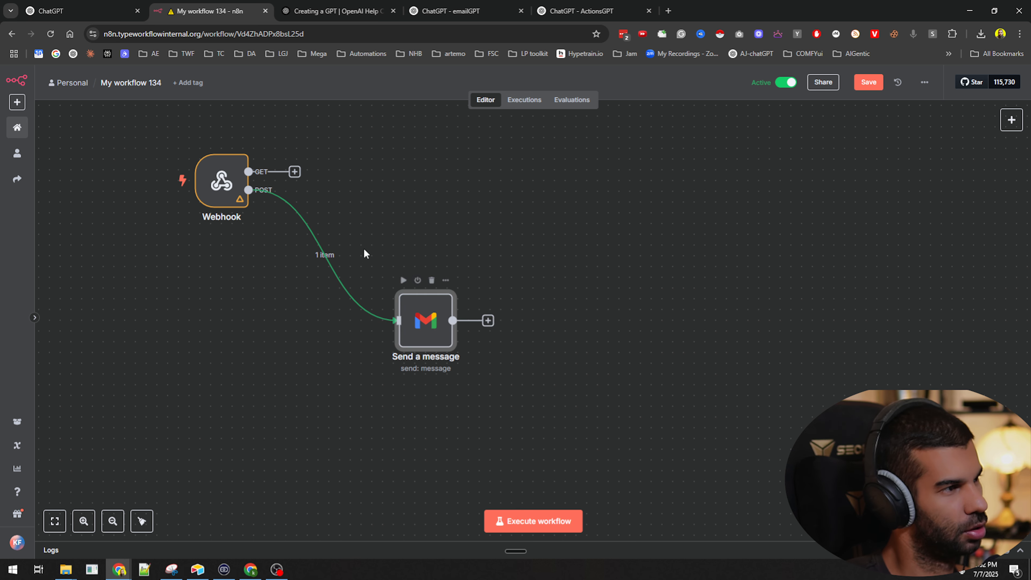
pyautogui.moveTo(222, 175); pyautogui.dragTo(157, 208)
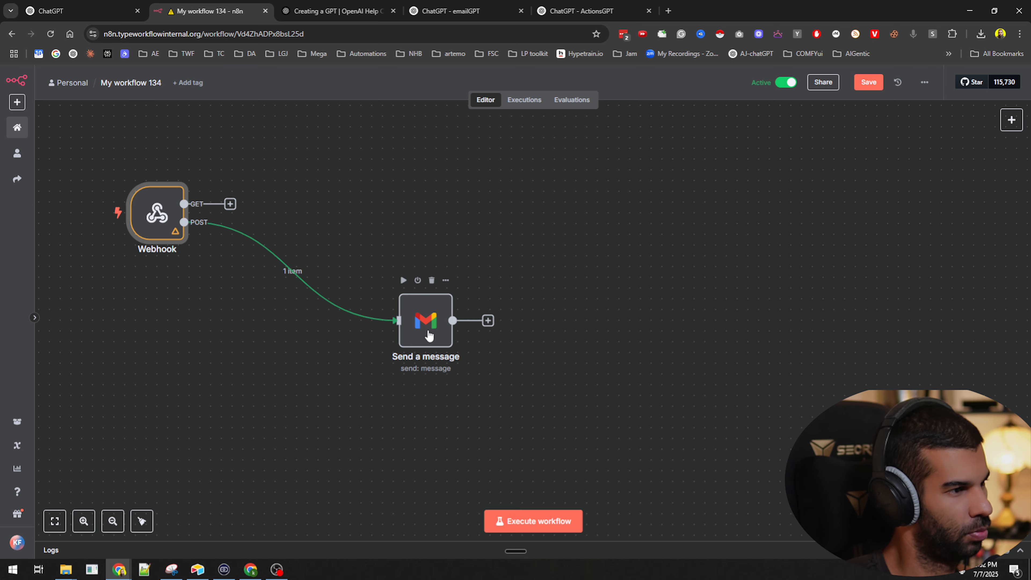
pyautogui.moveTo(428, 336); pyautogui.dragTo(482, 337)
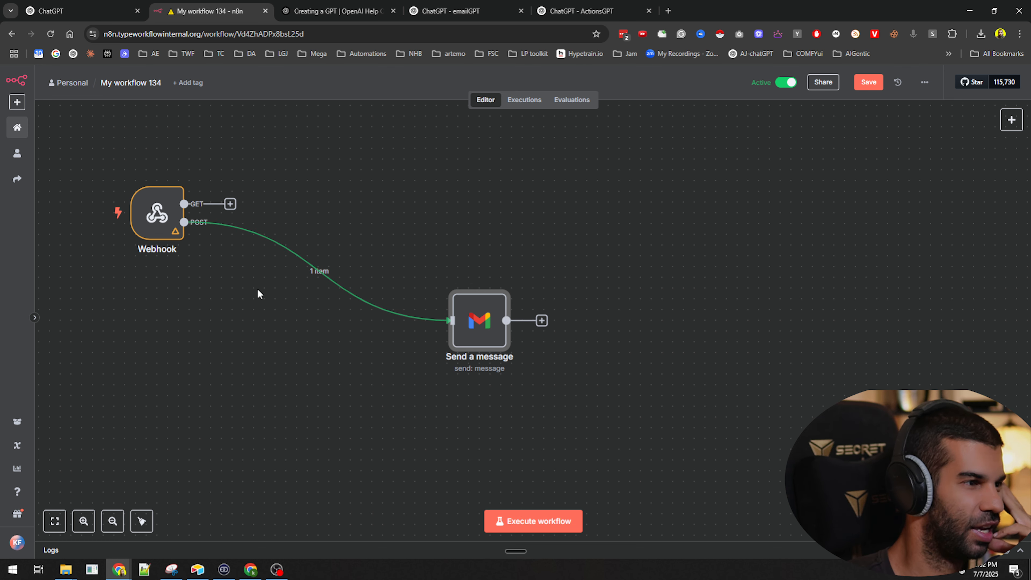
pyautogui.doubleClick(157, 212)
pyautogui.scroll(-8, 593, 370)
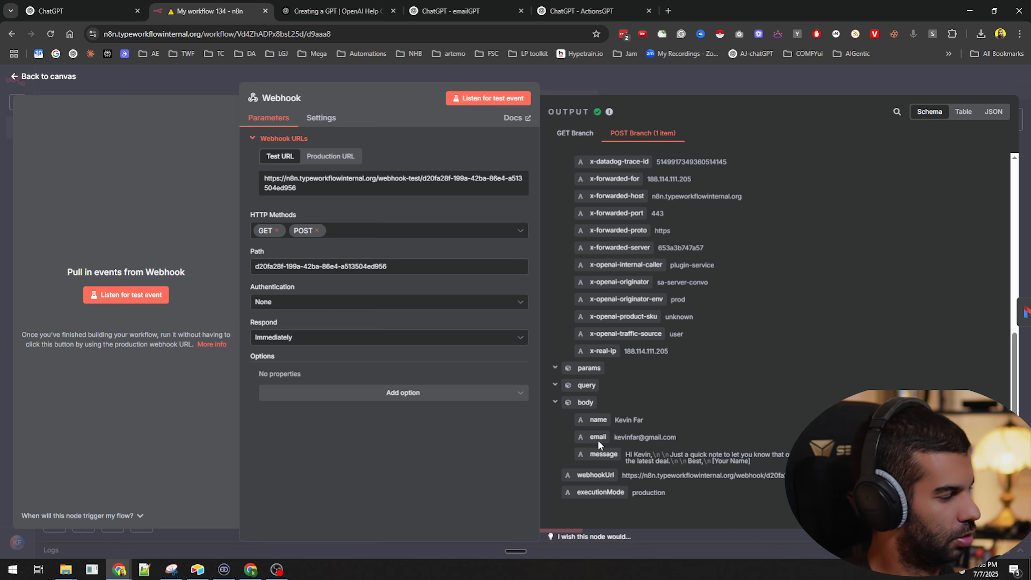